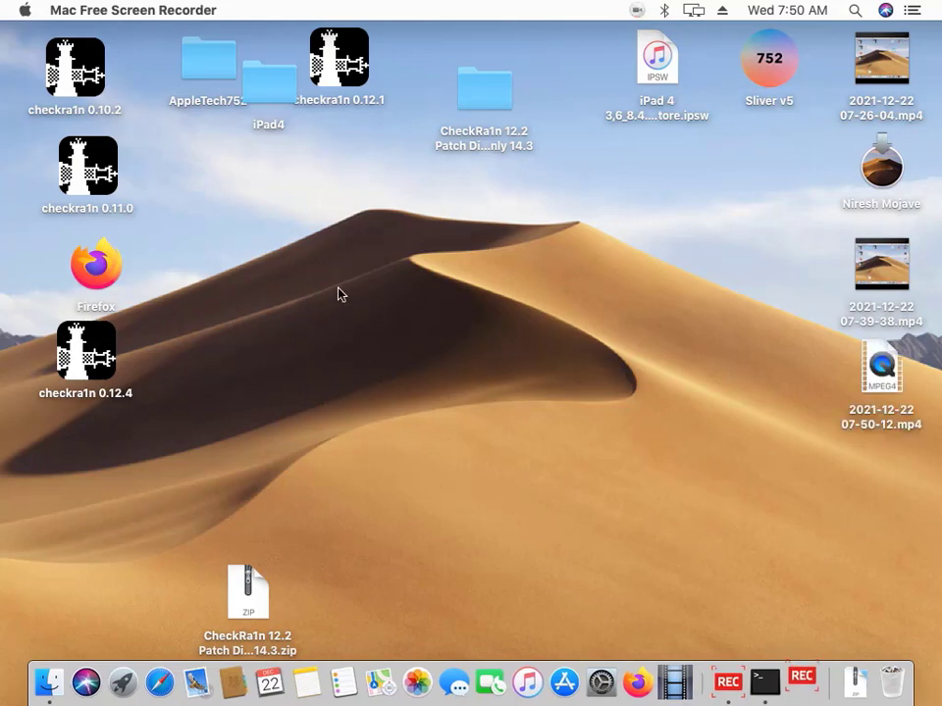
left_click(343, 314)
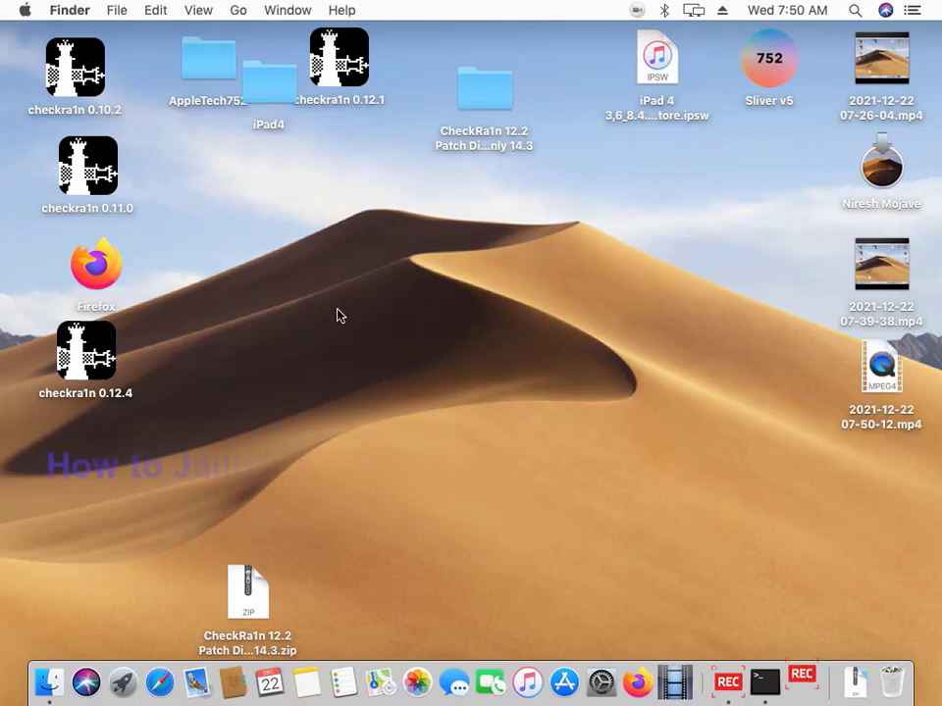
left_click(237, 10)
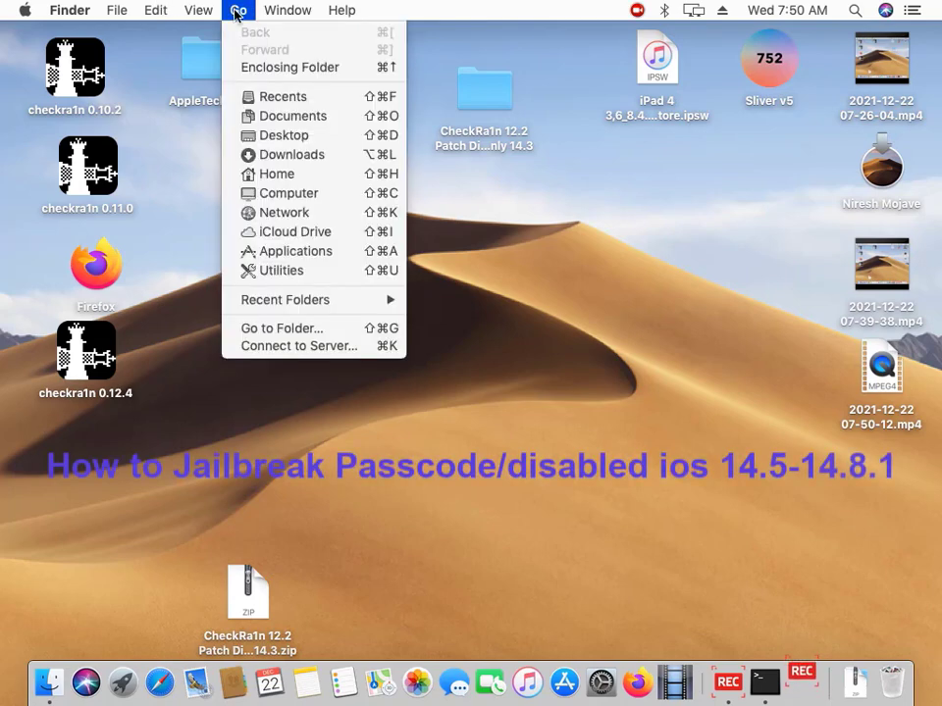
left_click(330, 257)
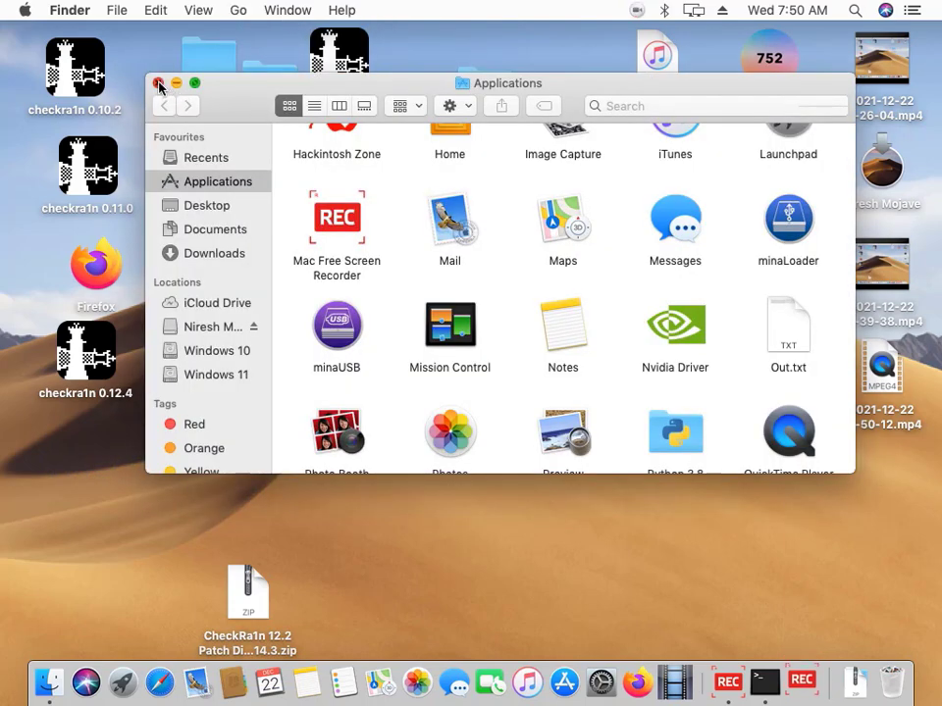
left_click(157, 84)
- Open Terminal from the Utilities folder and close the folder window
left_click(238, 10)
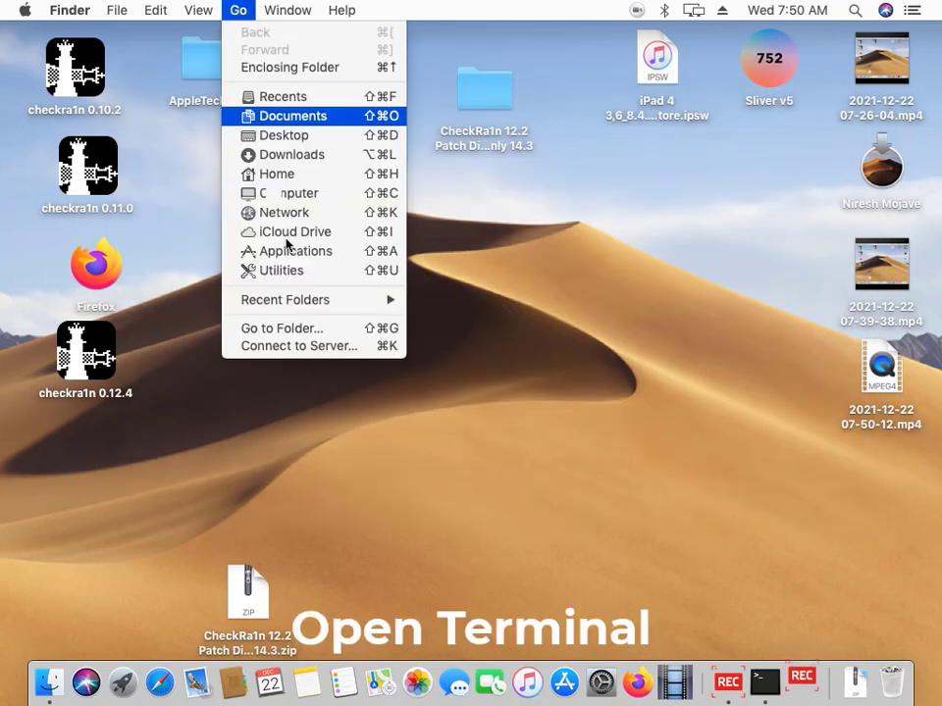
left_click(320, 273)
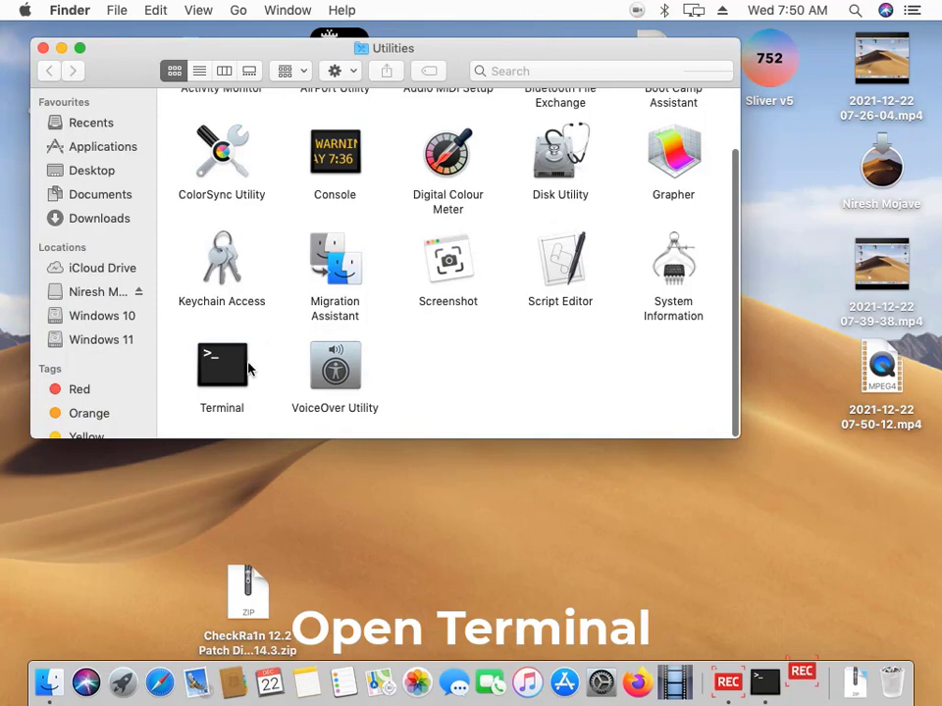
double_click(238, 364)
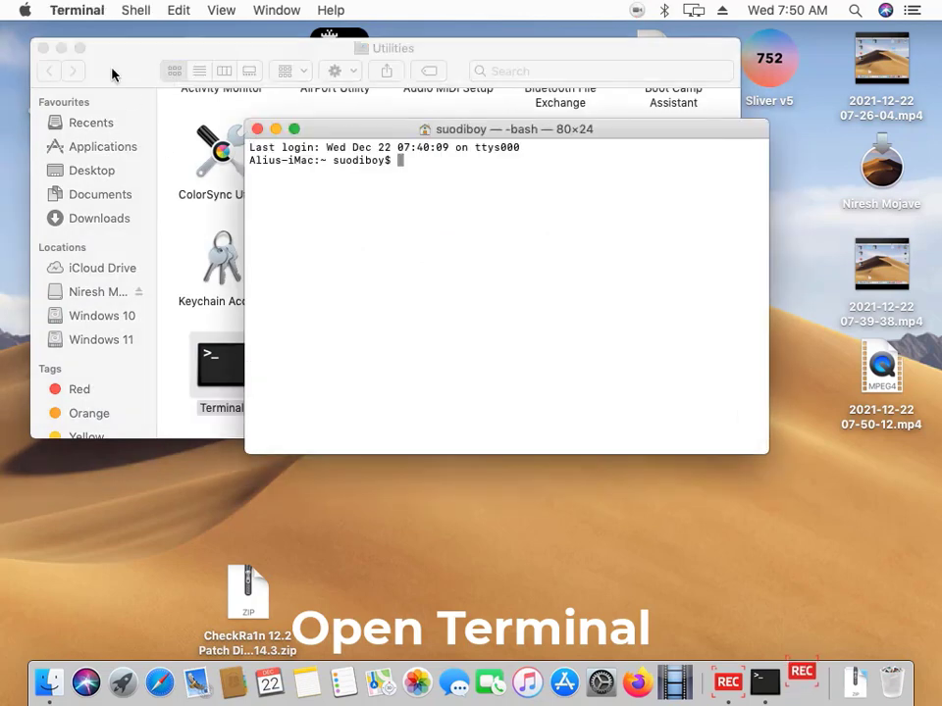
left_click(43, 48)
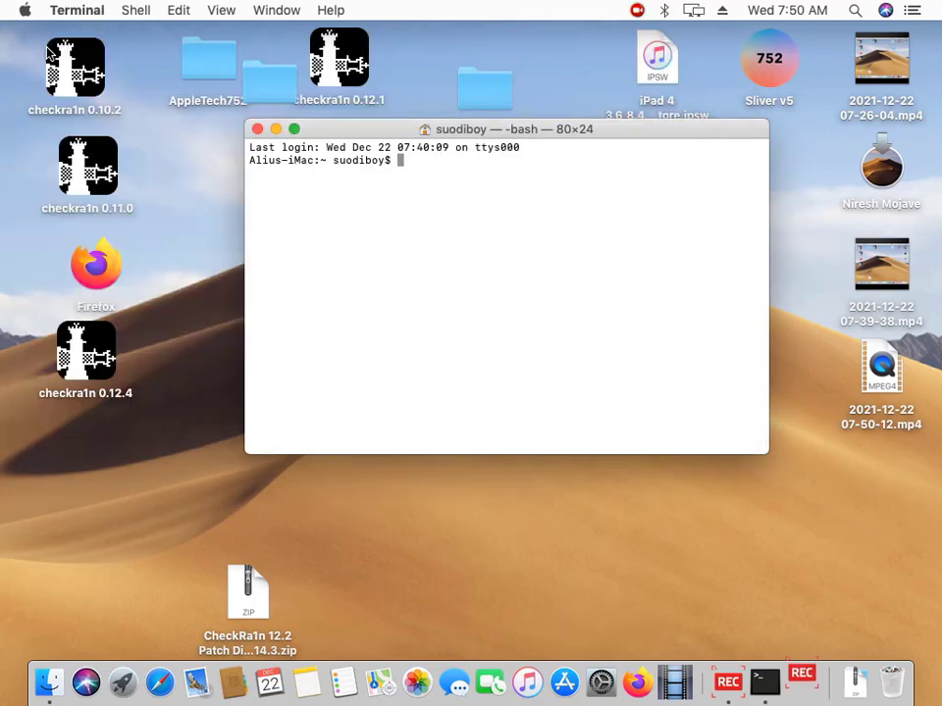
left_click_drag(424, 129, 523, 139)
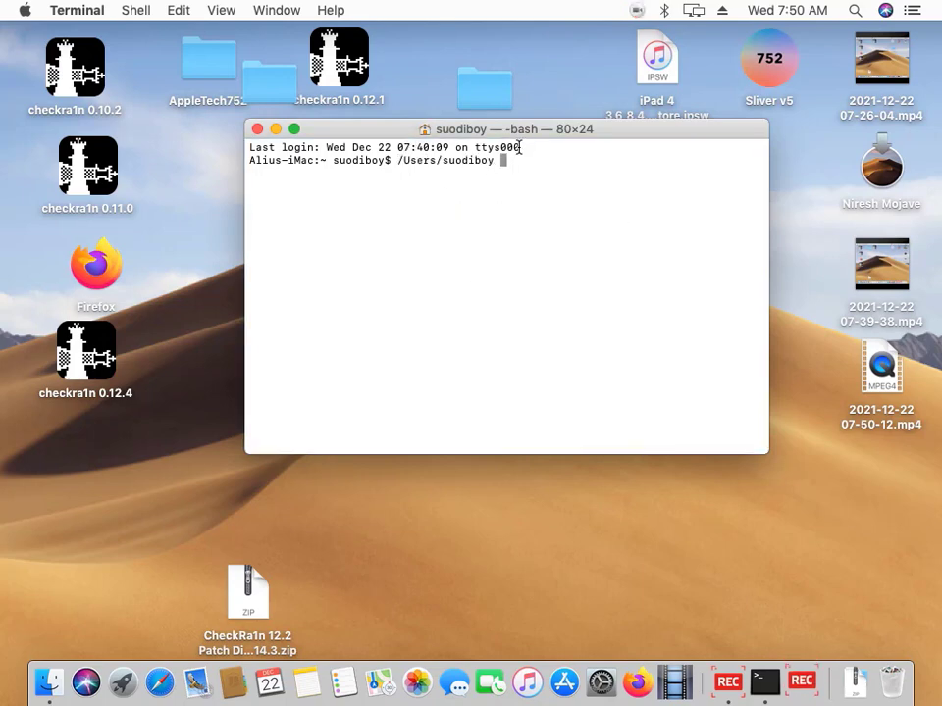
key("BackSpace")
key("BackSpace")
key("BackSpace")
key("BackSpace")
key("BackSpace")
key("BackSpace")
key("BackSpace")
key("BackSpace")
key("BackSpace")
key("BackSpace")
key("BackSpace")
key("BackSpace")
key("BackSpace")
key("BackSpace")
key("BackSpace")
key("BackSpace")
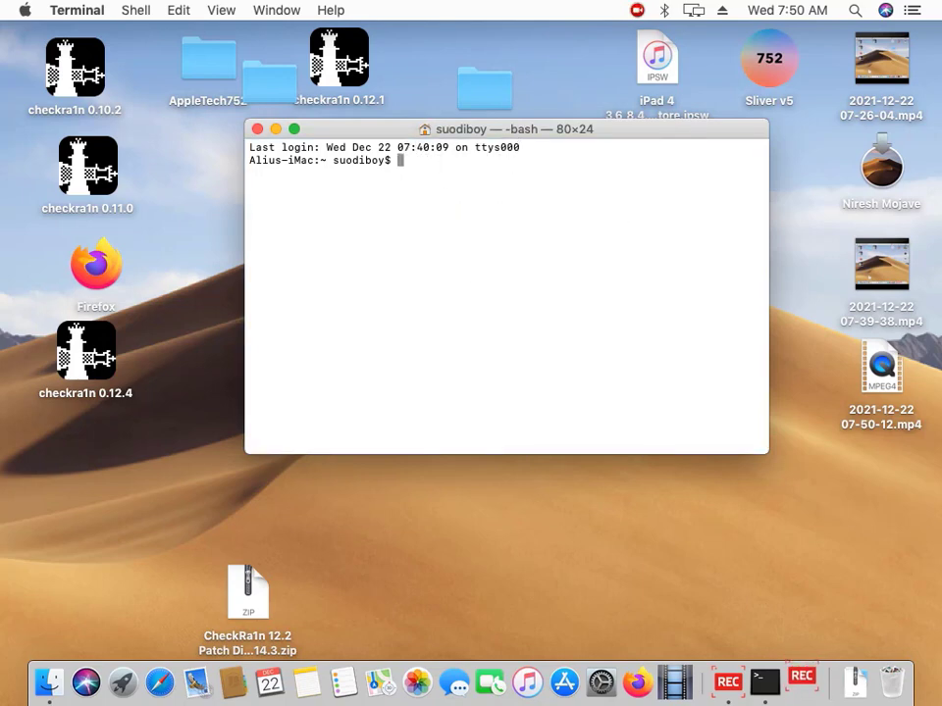
- Open the CheckRa1n 12.2 patch folder on the desktop and browse the checkra1nRG package contents to Contents/MacOS
double_click(492, 82)
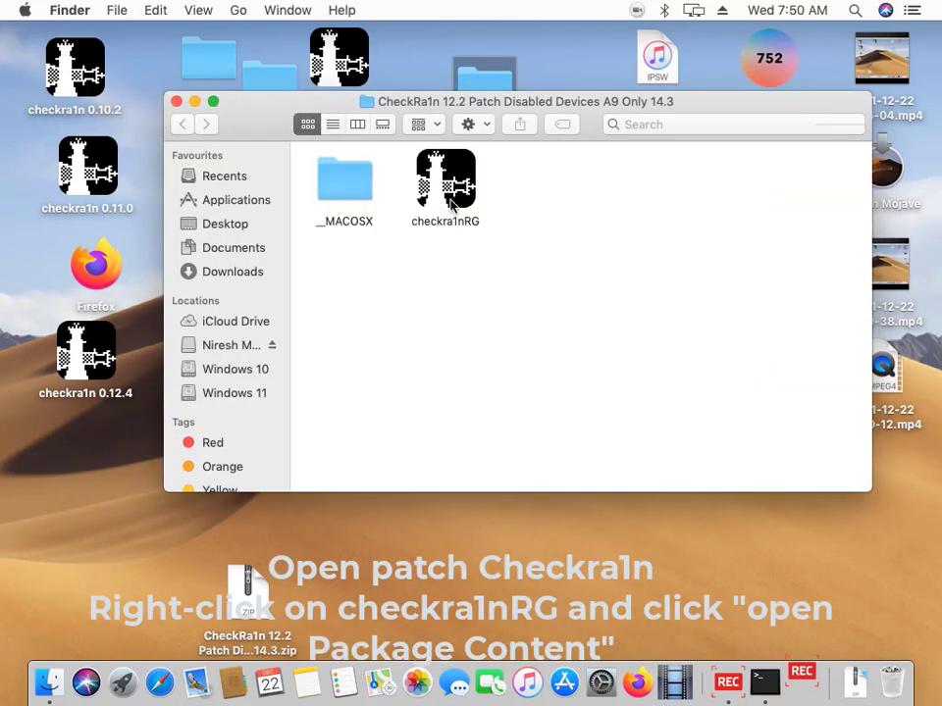
left_click(449, 217)
right_click(454, 200)
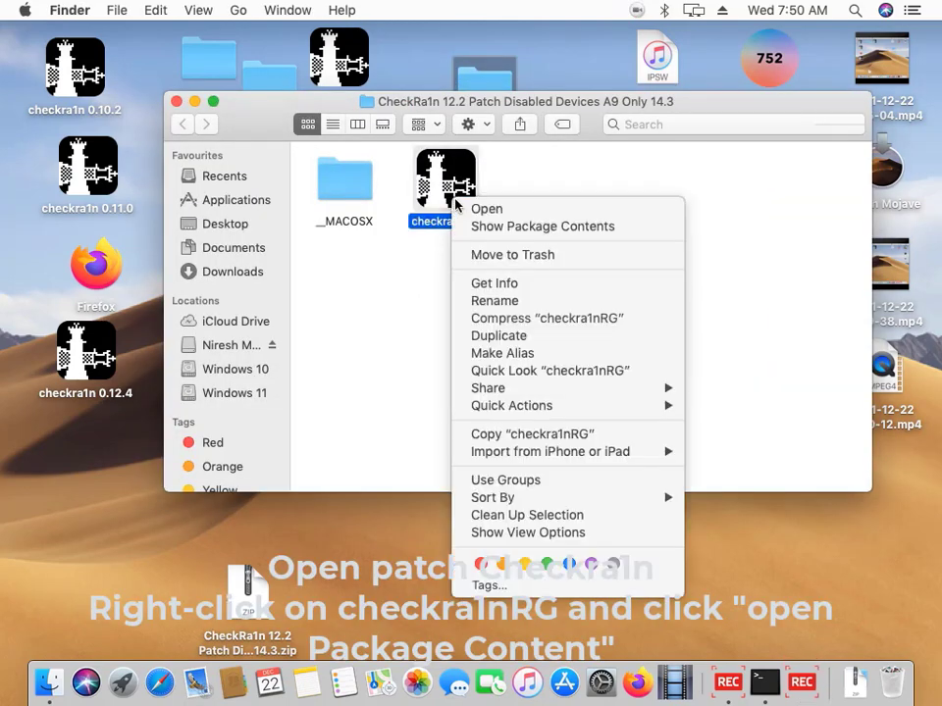
left_click(497, 227)
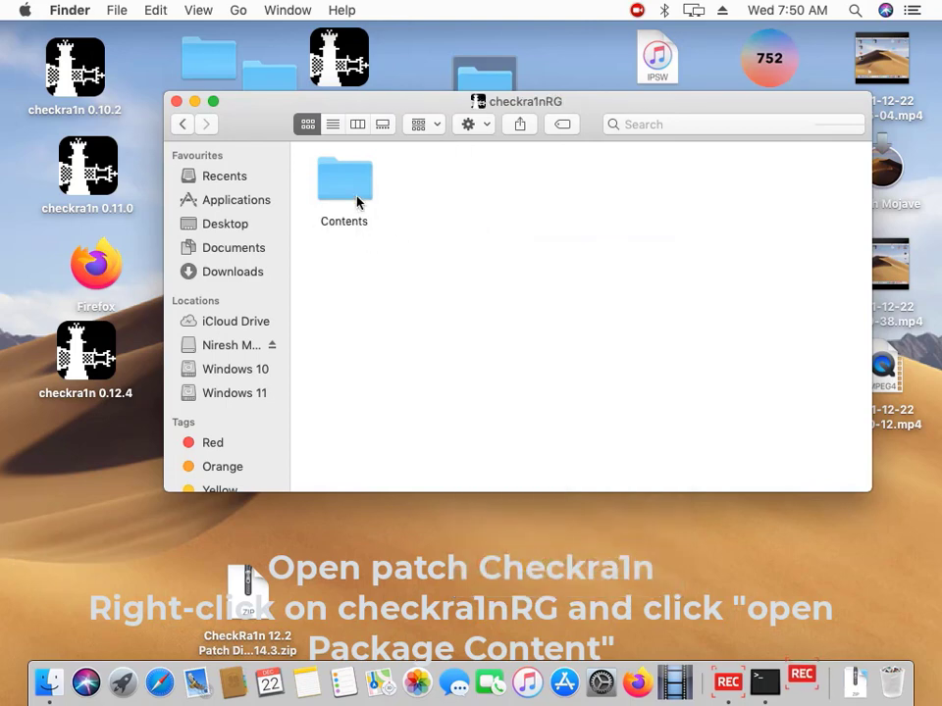
double_click(356, 200)
left_click(450, 190)
double_click(448, 188)
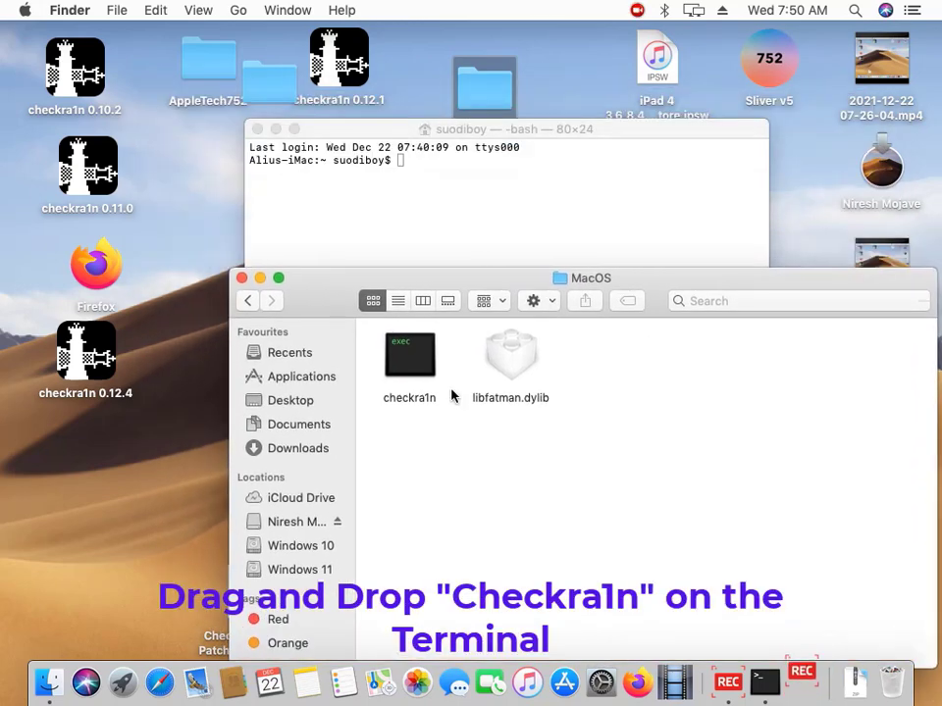
- Insert the path of the checkra1n executable from the MacOS folder into Terminal and run it with the -c option
left_click(425, 370)
left_click_drag(425, 369, 437, 206)
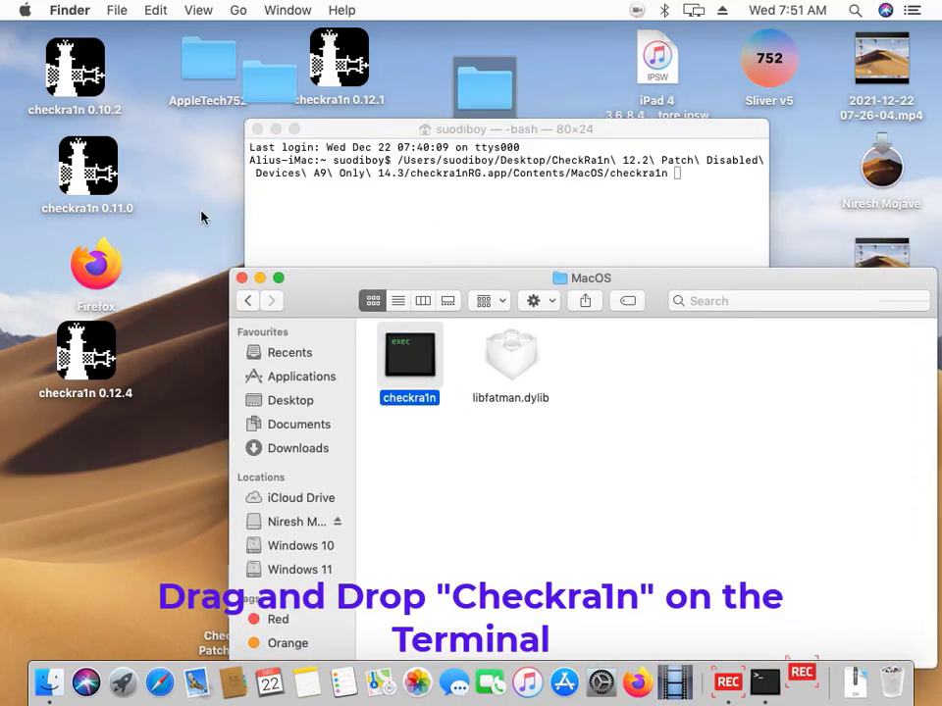
left_click(241, 278)
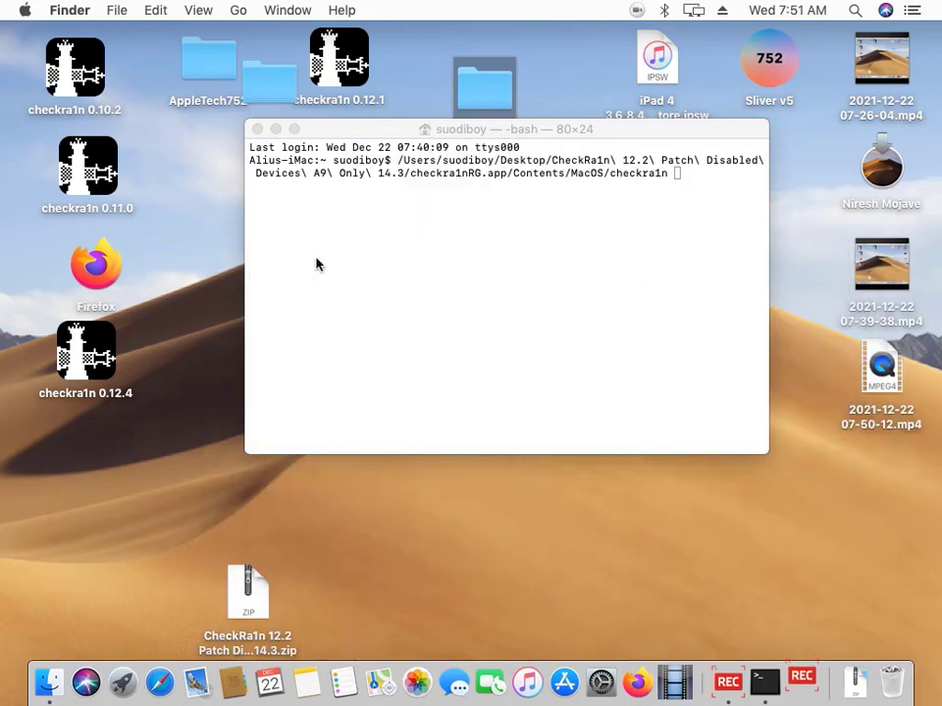
left_click(658, 199)
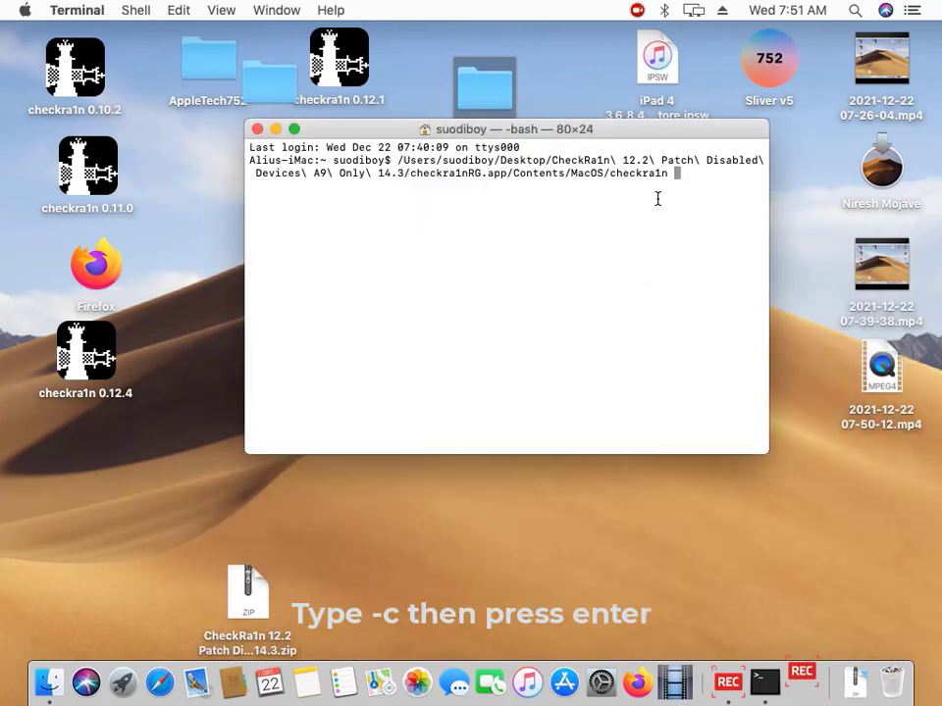
type("-c")
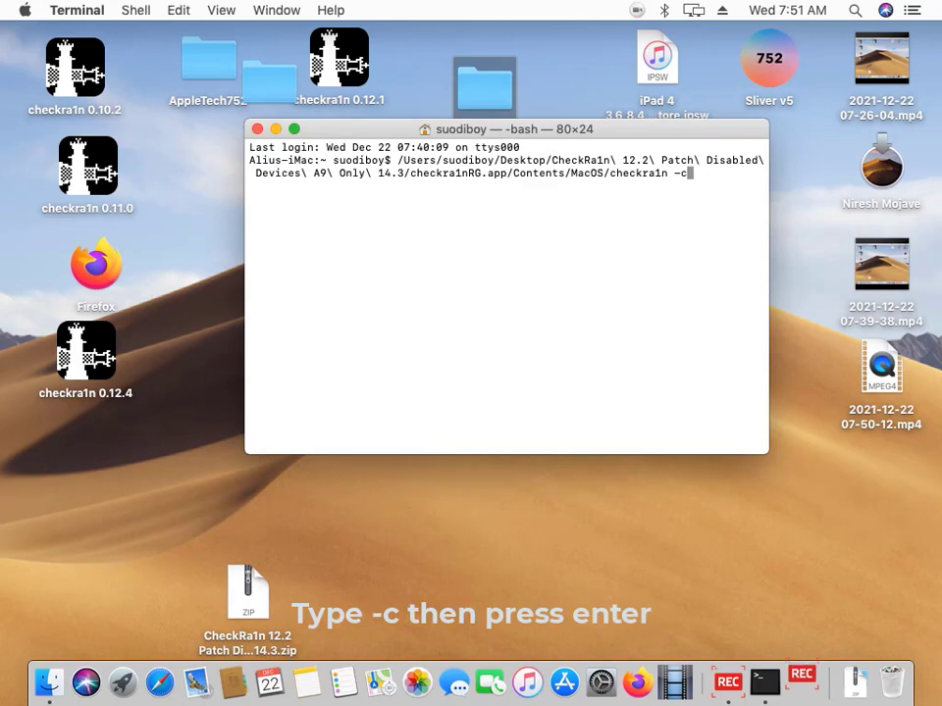
key("Return")
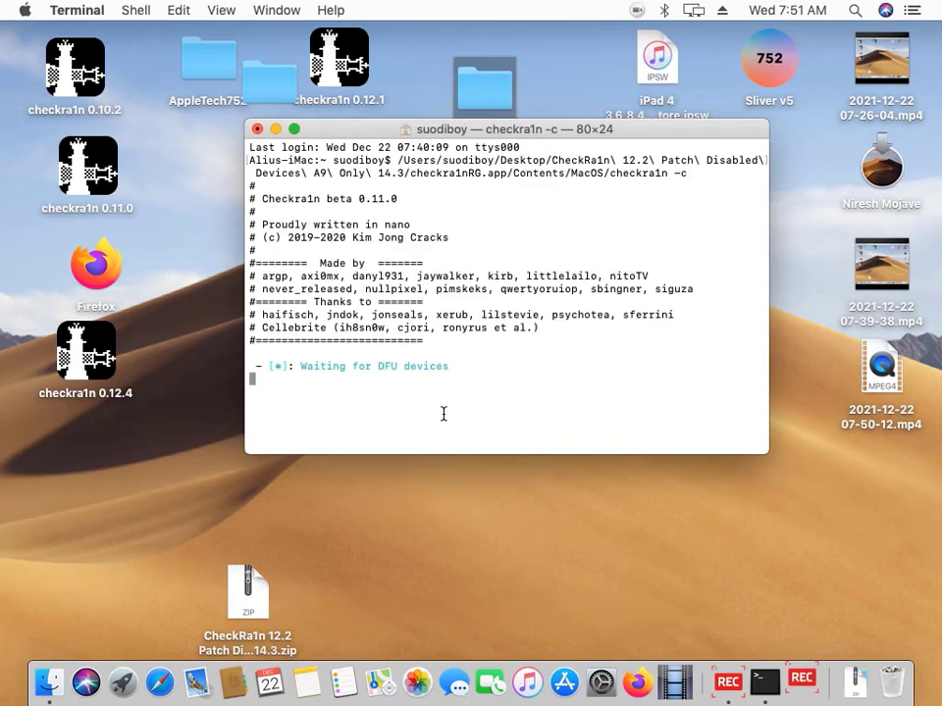
- Launch checkra1n 0.12.4 from the desktop and arrange its window beside the Terminal window
left_click_drag(90, 356, 108, 380)
double_click(106, 378)
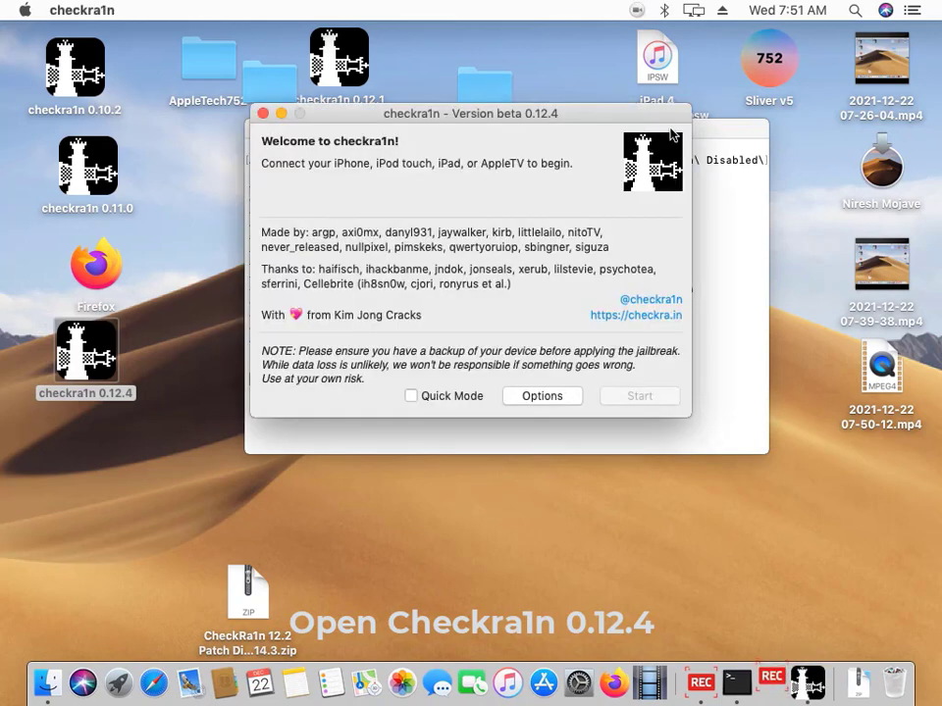
left_click_drag(613, 123, 458, 179)
left_click_drag(699, 122, 801, 145)
left_click(284, 267)
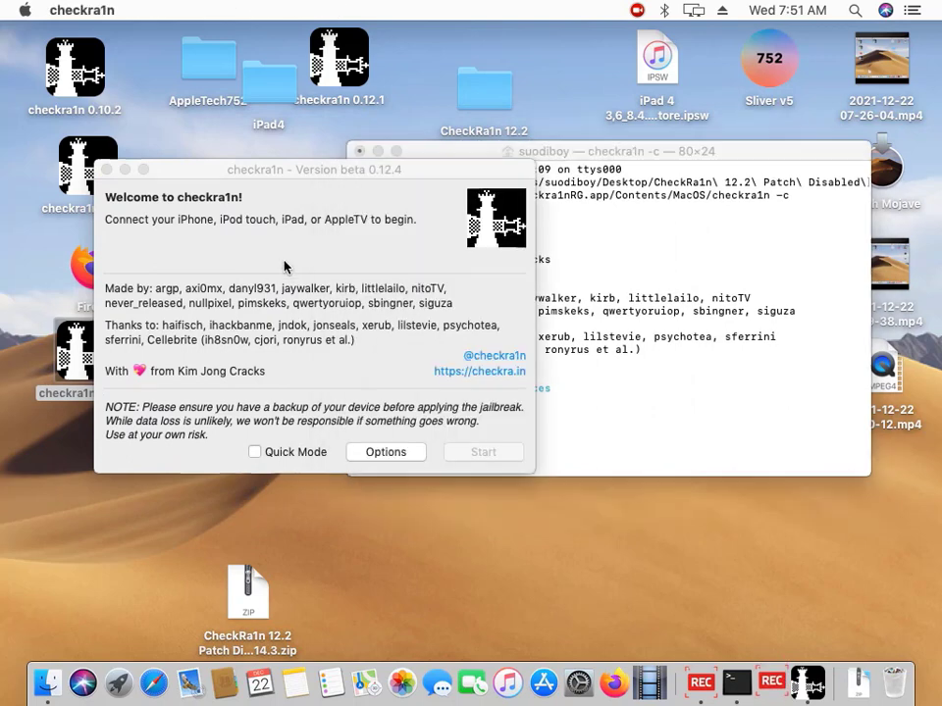
- Enable Allow untested iOS/iPadOS/tvOS versions, Safe Mode and Skip A11 BPR check in the checkra1n options, and return to the welcome screen
left_click(385, 452)
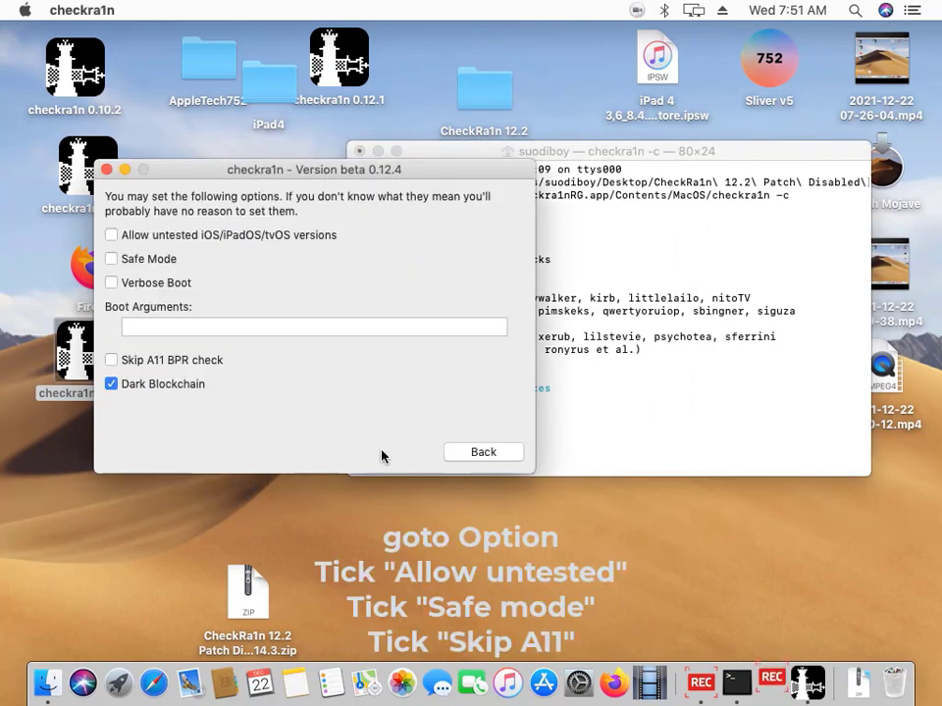
left_click(130, 239)
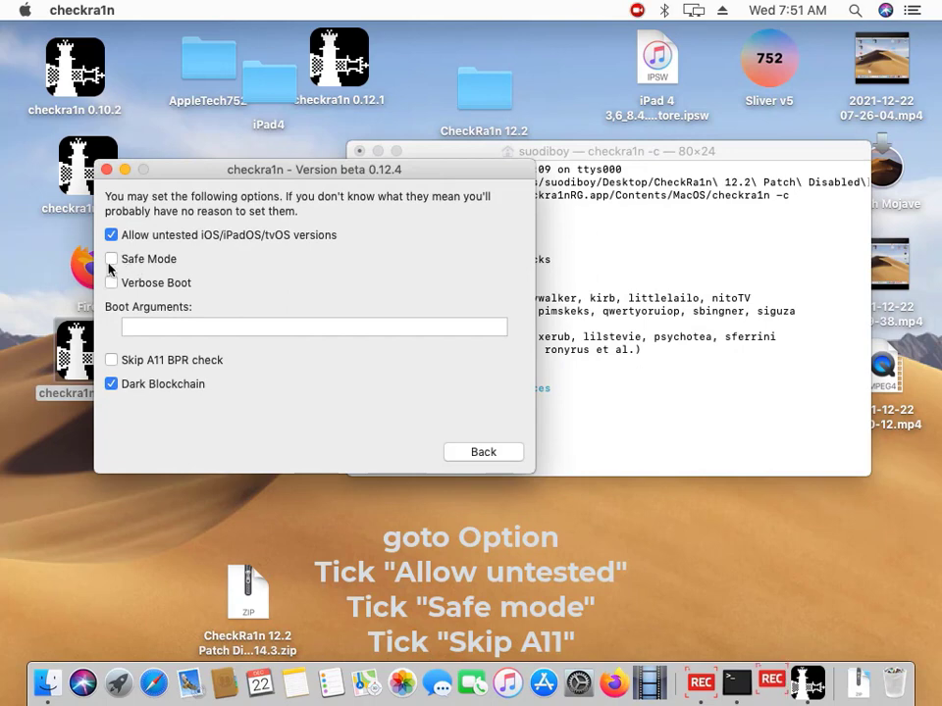
left_click(114, 260)
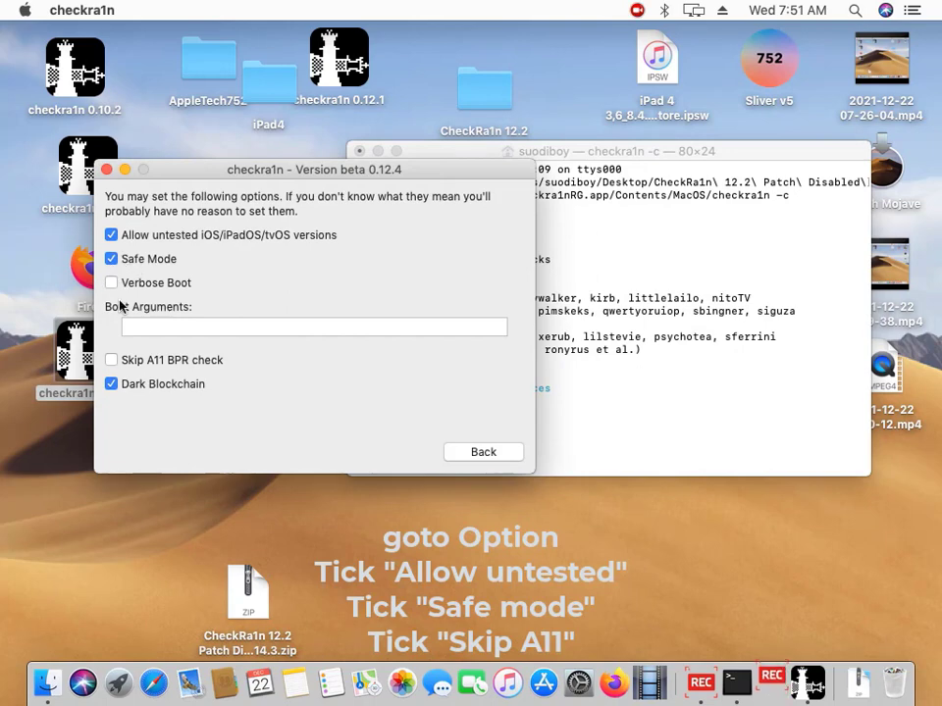
left_click(114, 361)
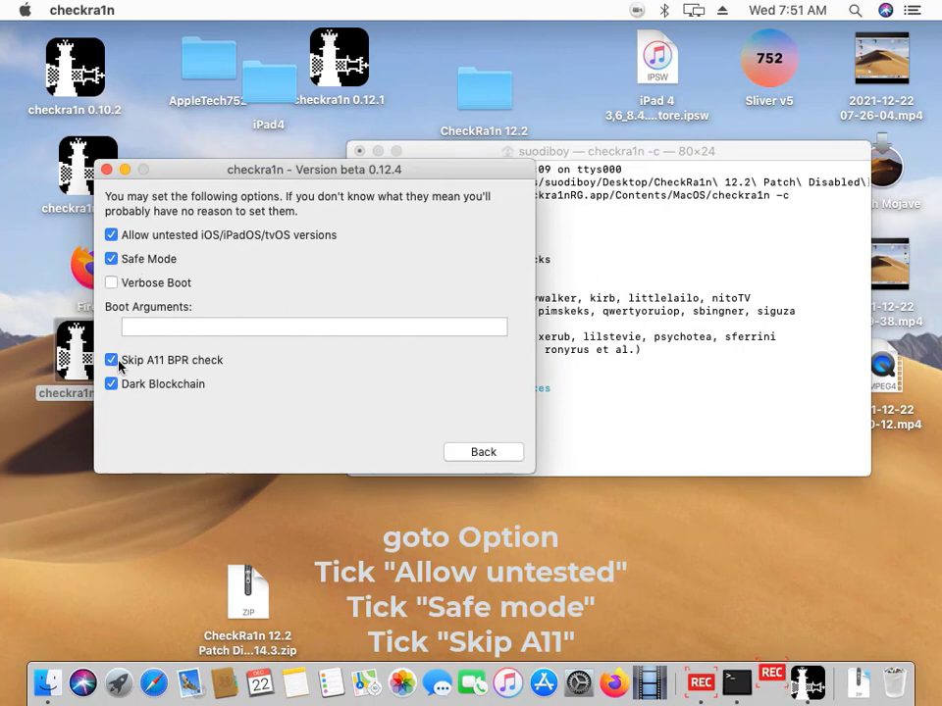
left_click(480, 454)
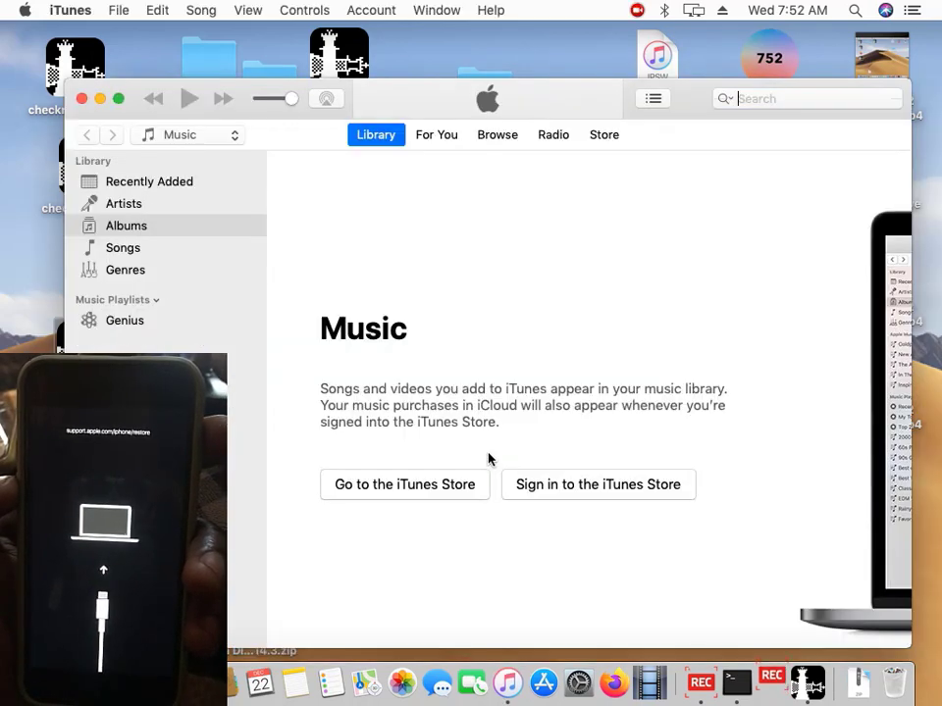
- Cancel the iTunes update check and close iTunes, and start the guided DFU mode procedure in checkra1n 0.12.4 with both windows spread apart
left_click(577, 288)
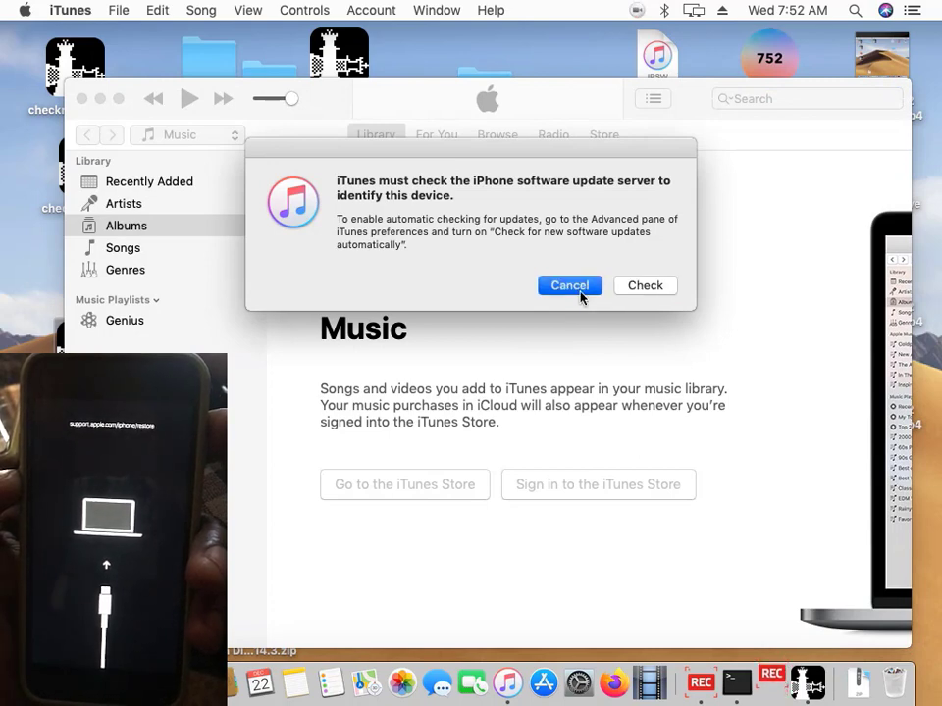
left_click(82, 99)
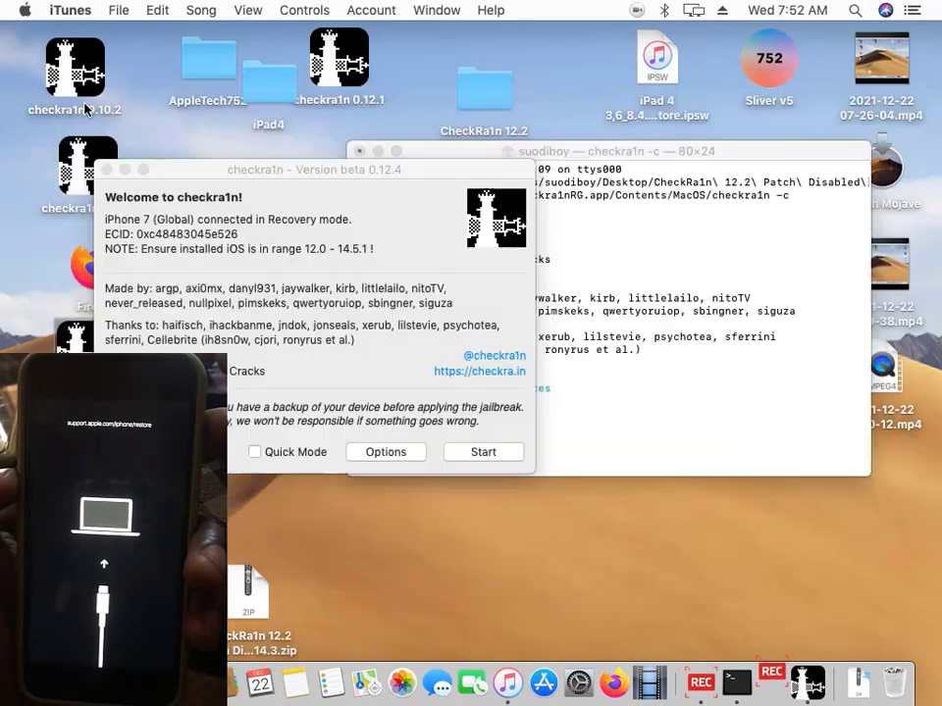
left_click(487, 450)
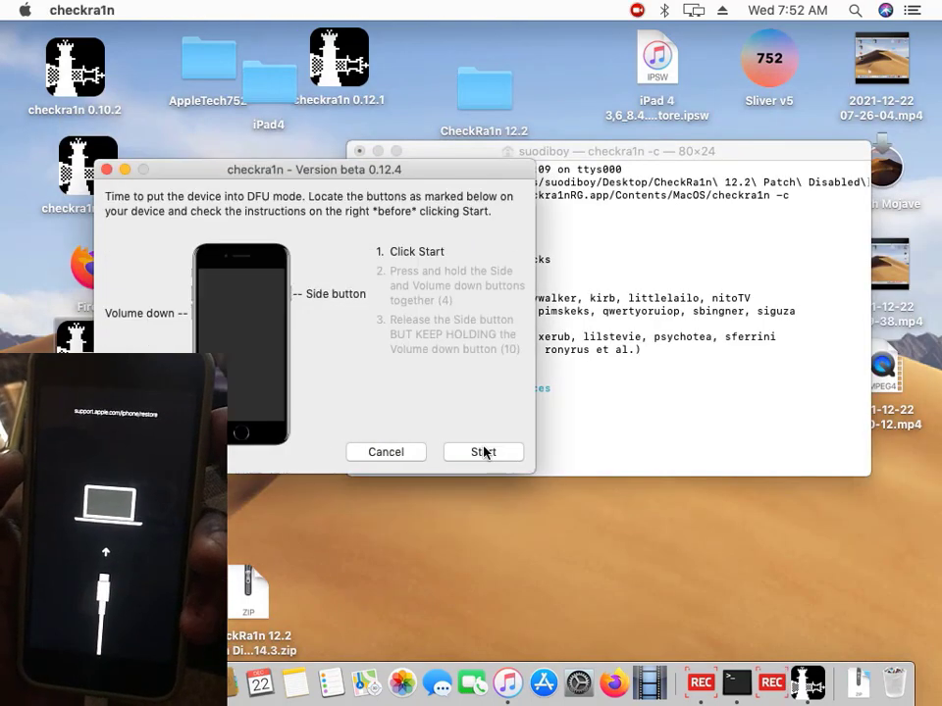
left_click(484, 451)
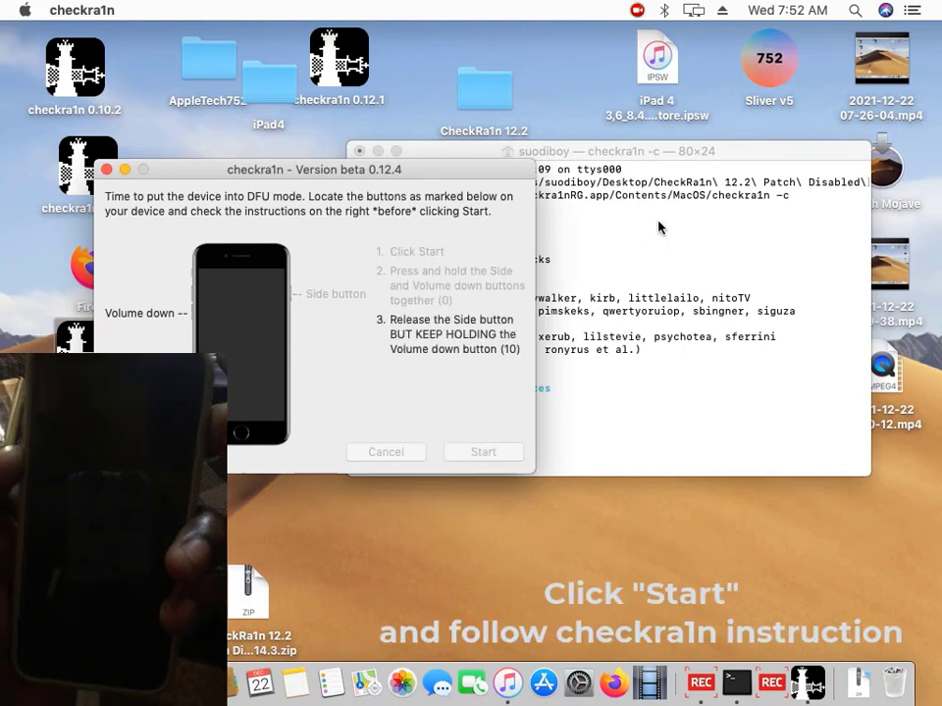
left_click_drag(738, 149, 785, 152)
left_click_drag(321, 175, 267, 166)
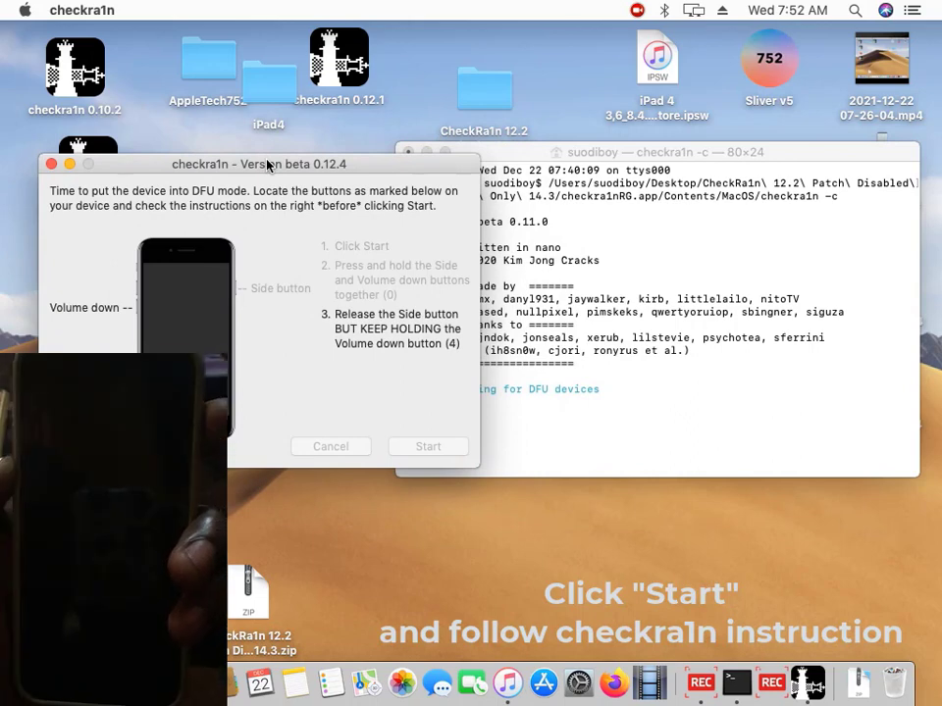
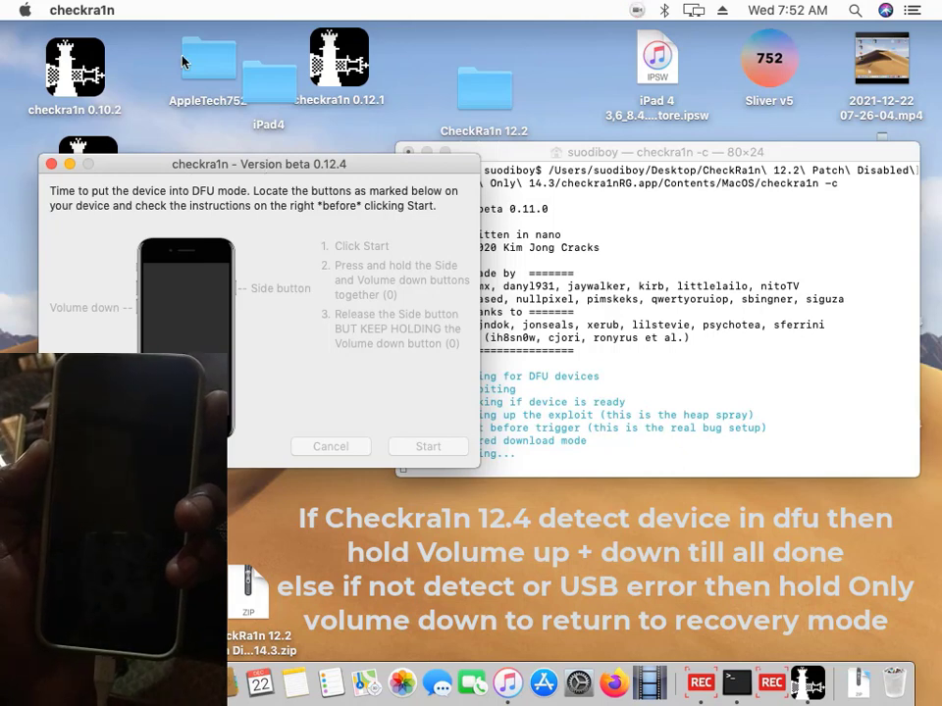
- Check the exploit output in Terminal, move its window further aside, and cancel the DFU procedure in checkra1n 0.12.4
left_click(618, 392)
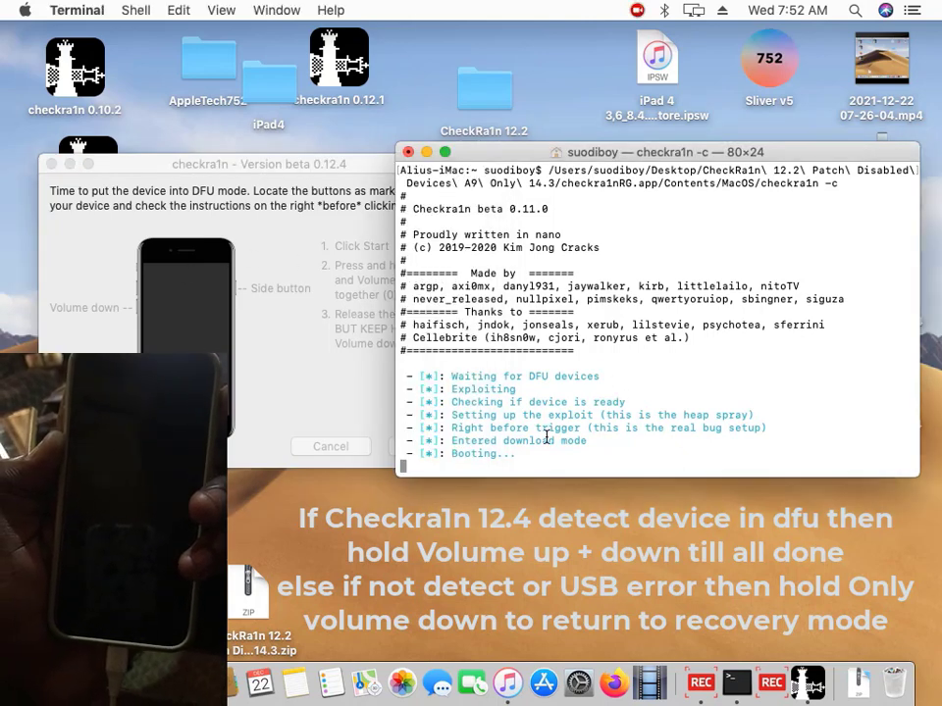
left_click(348, 314)
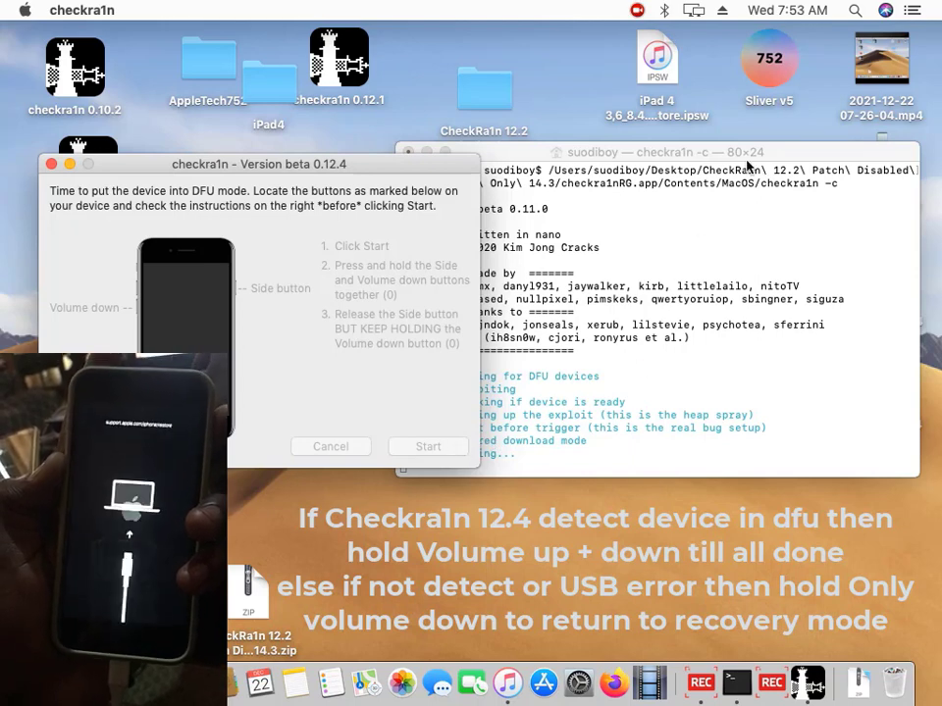
left_click_drag(757, 155, 781, 152)
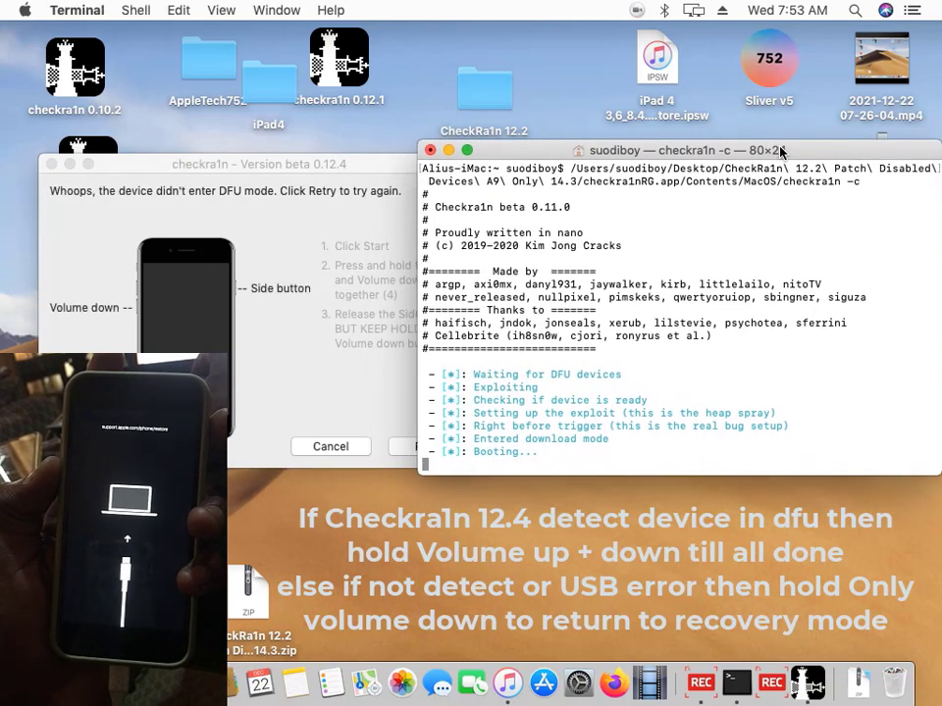
left_click(327, 448)
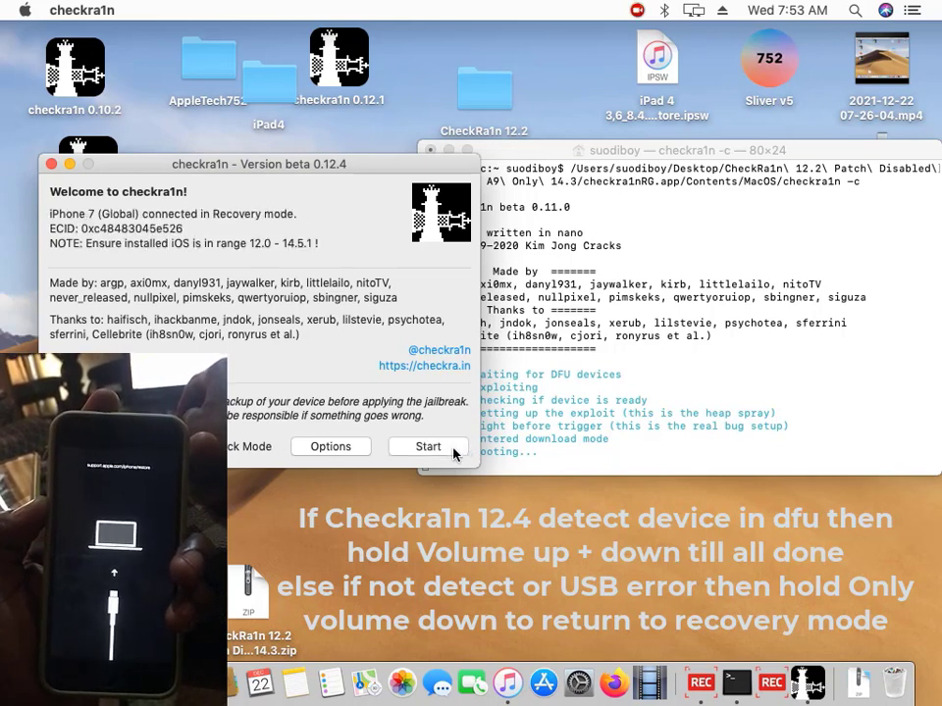
- Cancel the iTunes update check, retry the guided DFU jailbreak in checkra1n 0.12.4, and leave the installation screen
left_click(570, 287)
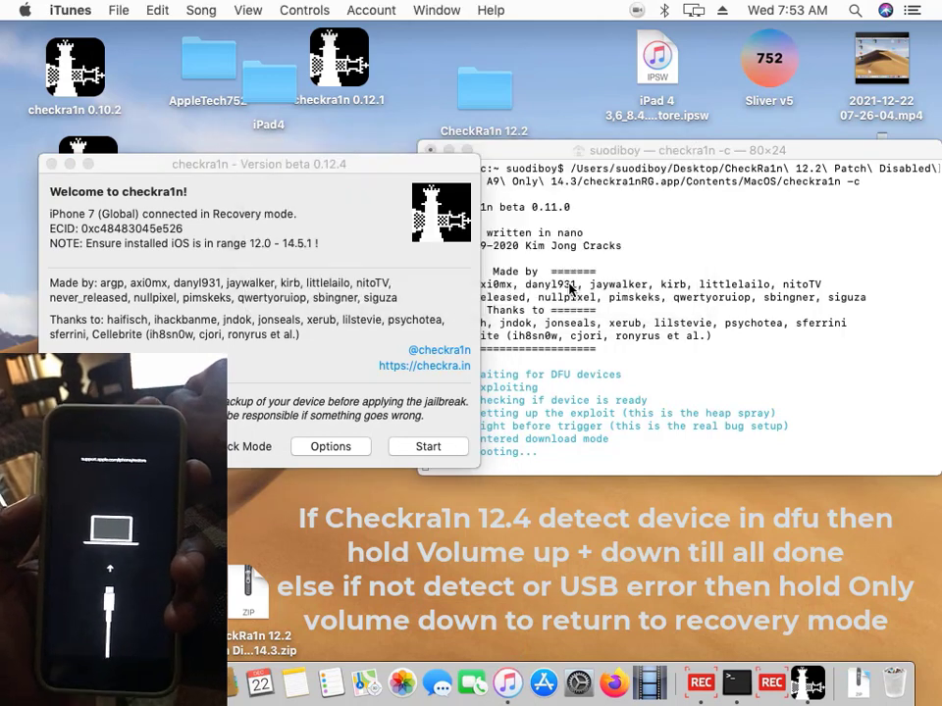
left_click(437, 447)
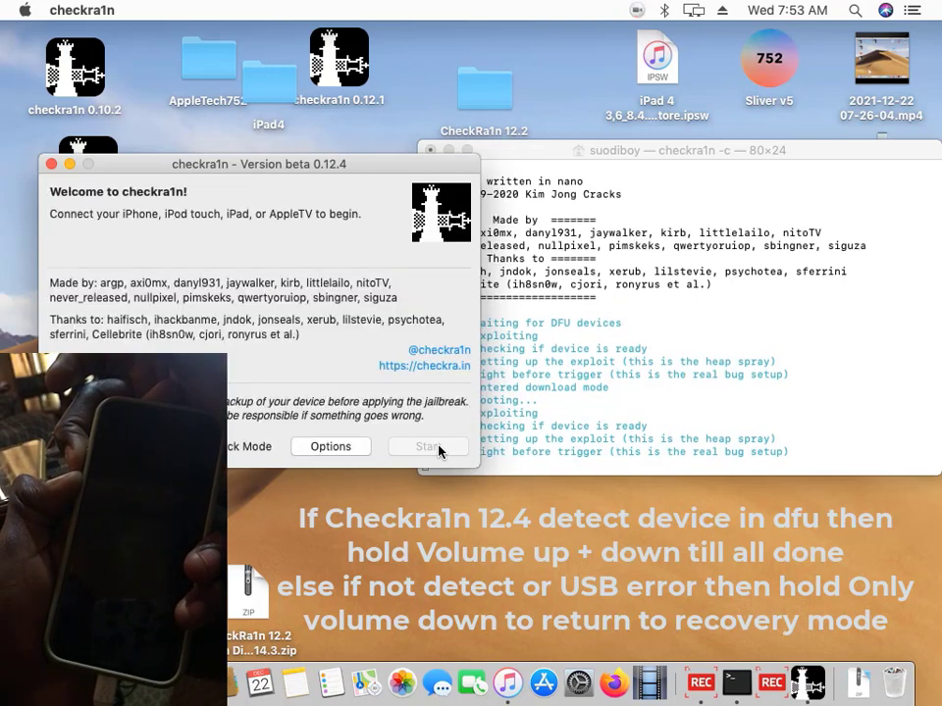
left_click(429, 447)
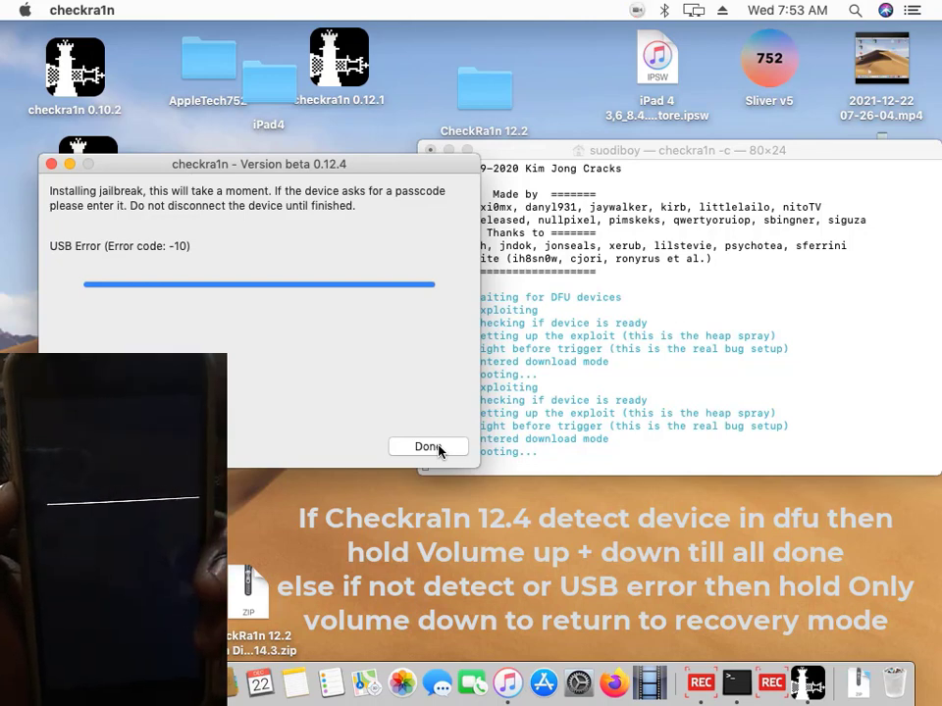
left_click(428, 448)
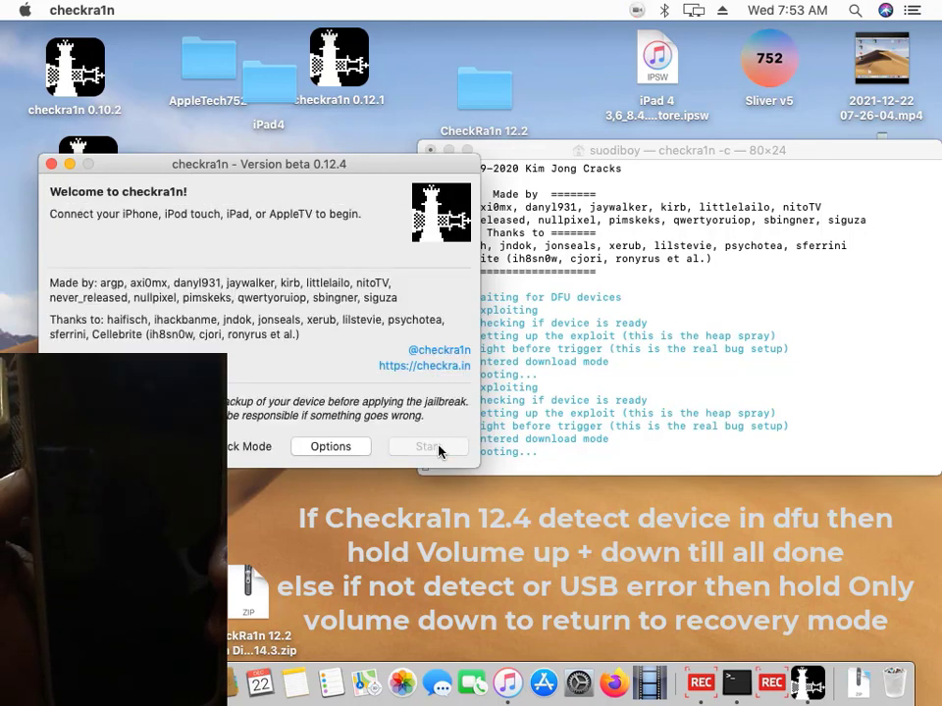
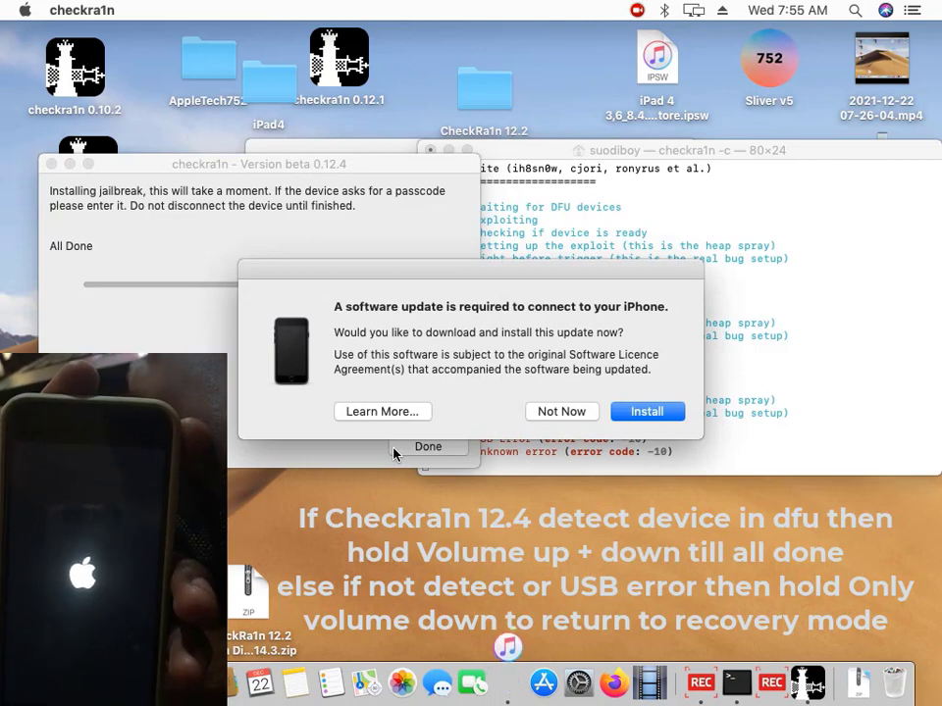
- Decline the iPhone software update, and finish the jailbreak installation by closing out checkra1n 0.12.4
left_click(563, 412)
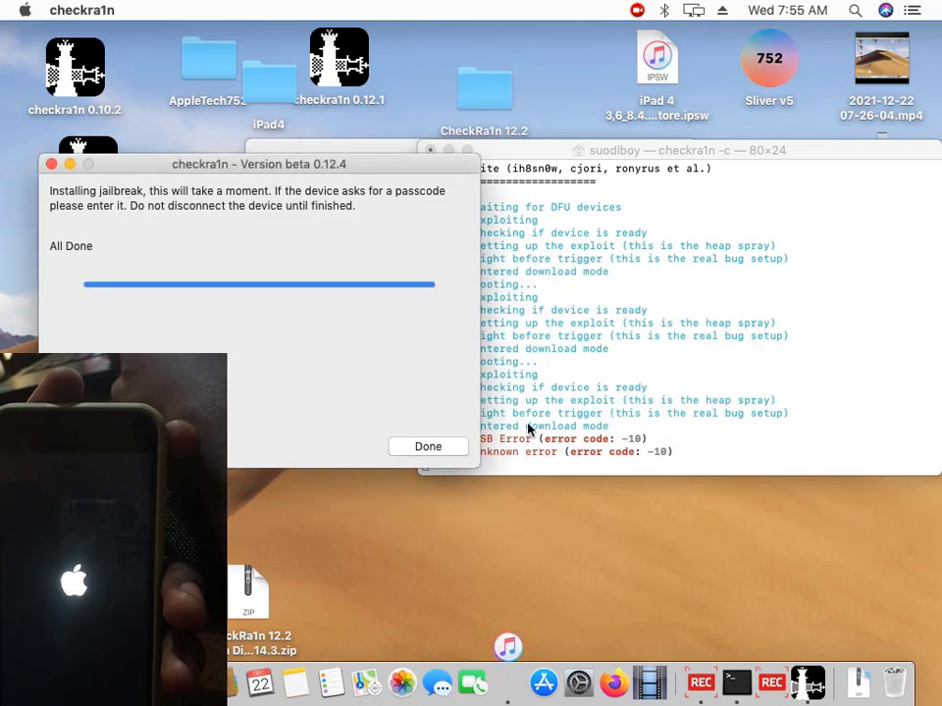
left_click(435, 447)
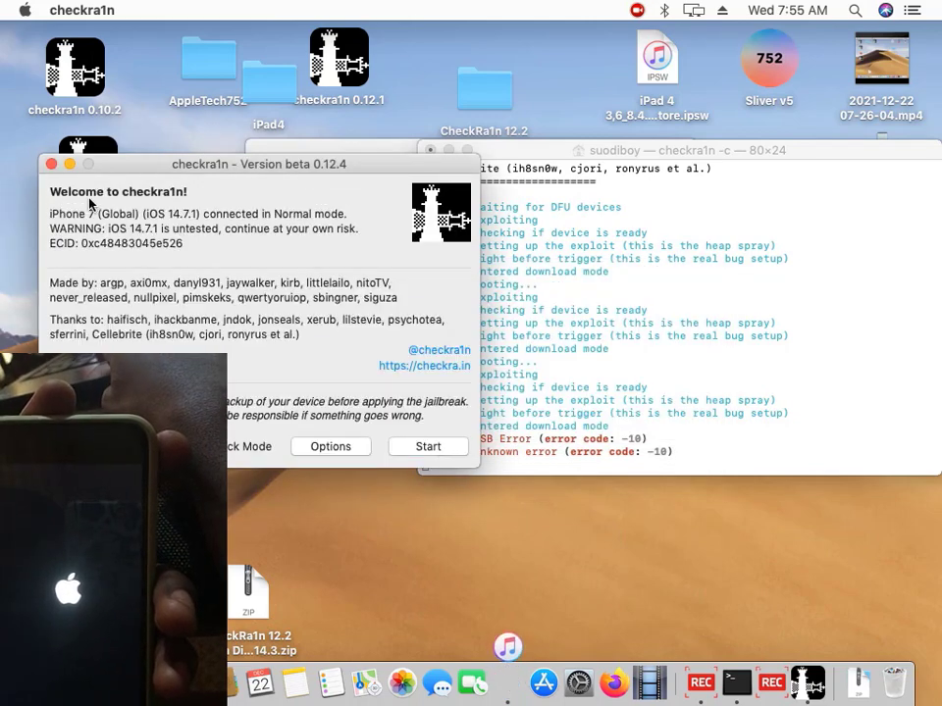
left_click(51, 164)
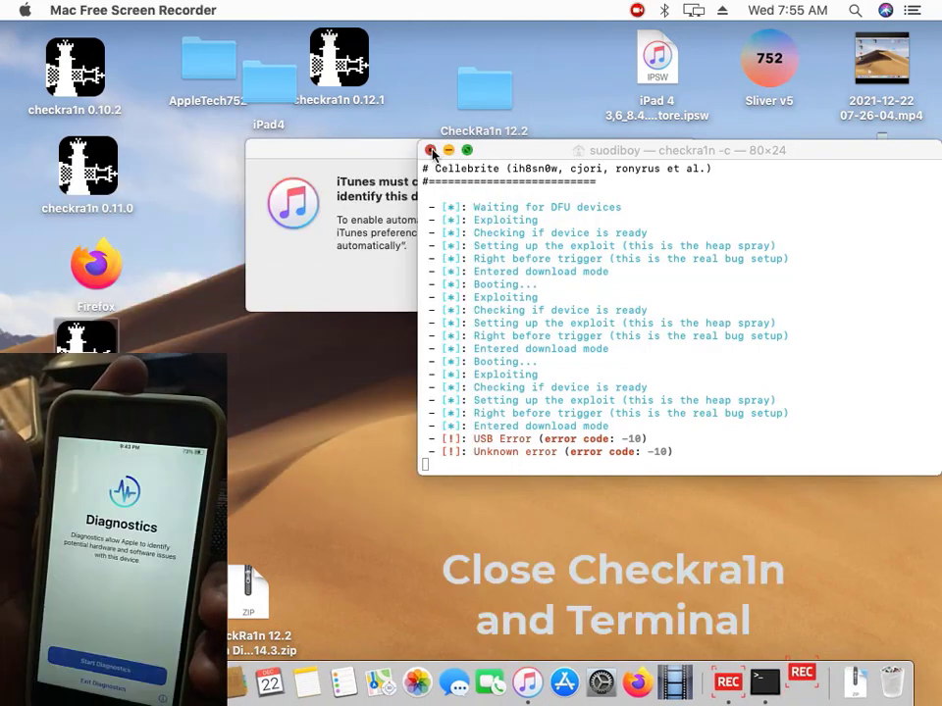
- Close the Terminal window, terminating its running checkra1n process, and cancel the iTunes update check
left_click(431, 150)
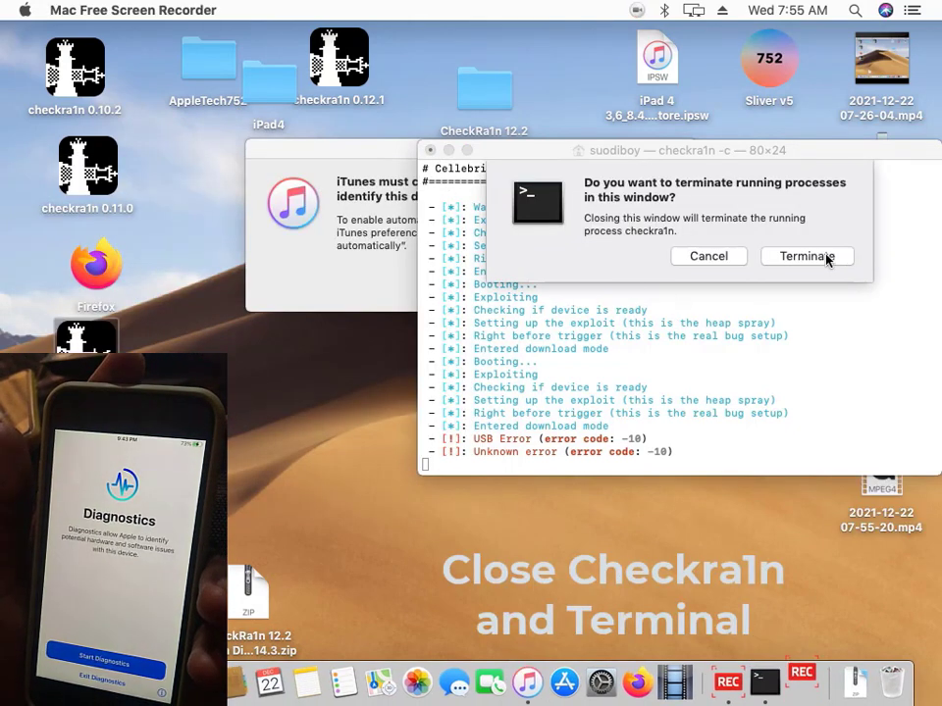
left_click(827, 257)
left_click(587, 290)
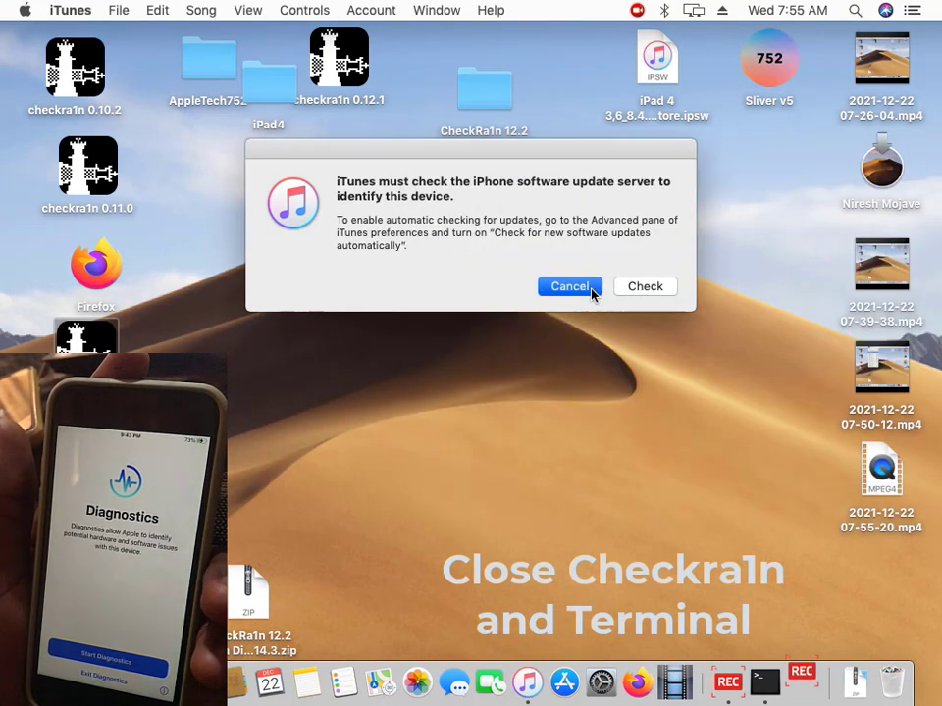
left_click(583, 290)
left_click(643, 268)
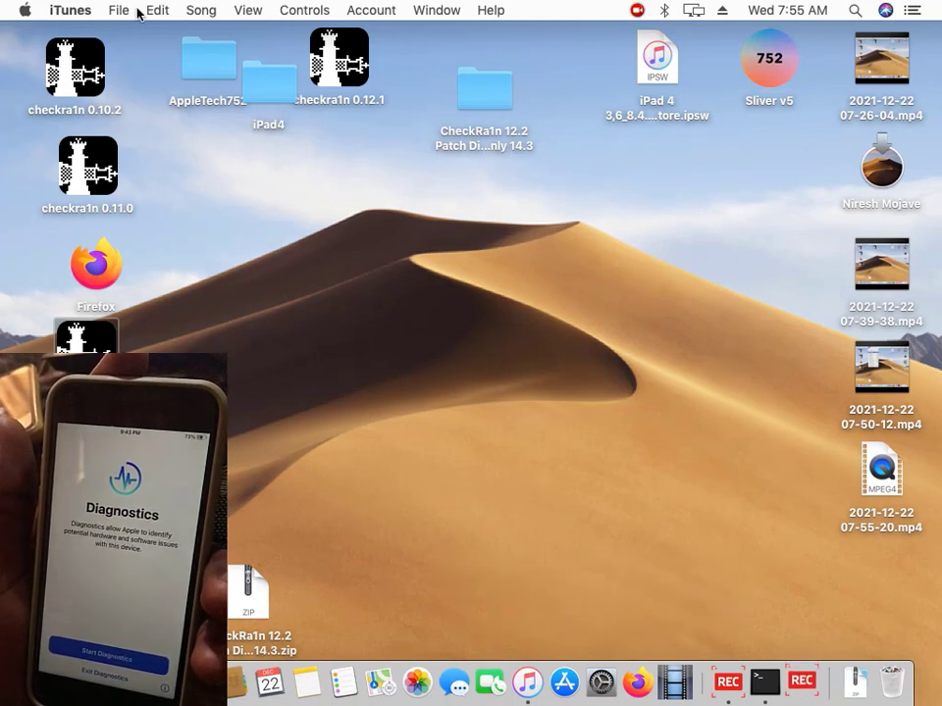
- Switch to Finder, open the Applications folder and launch minaUSB
left_click(263, 269)
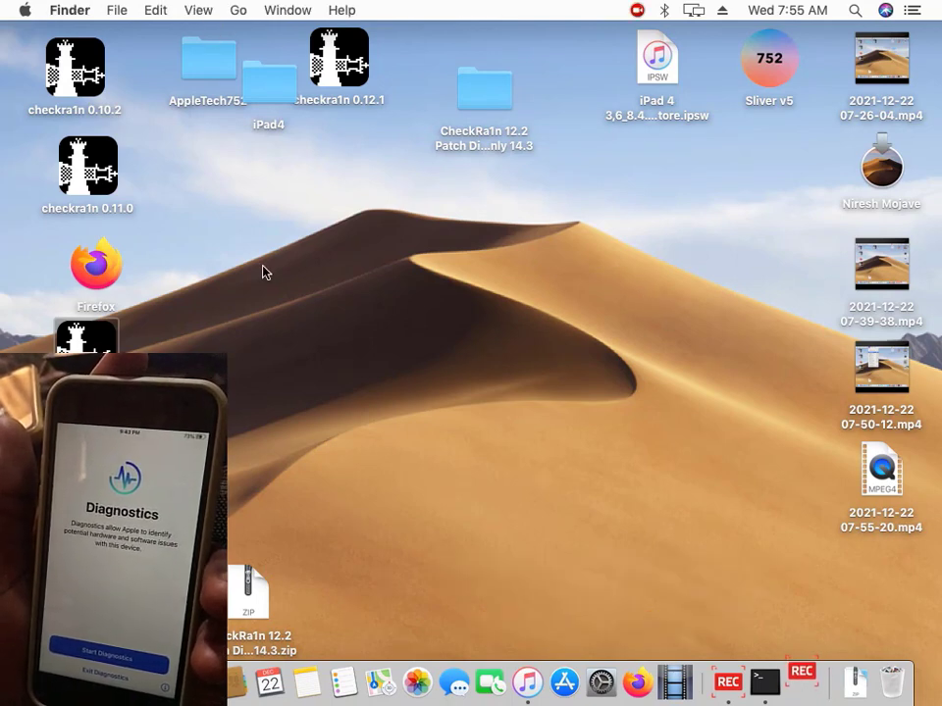
left_click(240, 10)
left_click(240, 10)
left_click(241, 10)
left_click(240, 9)
left_click(240, 10)
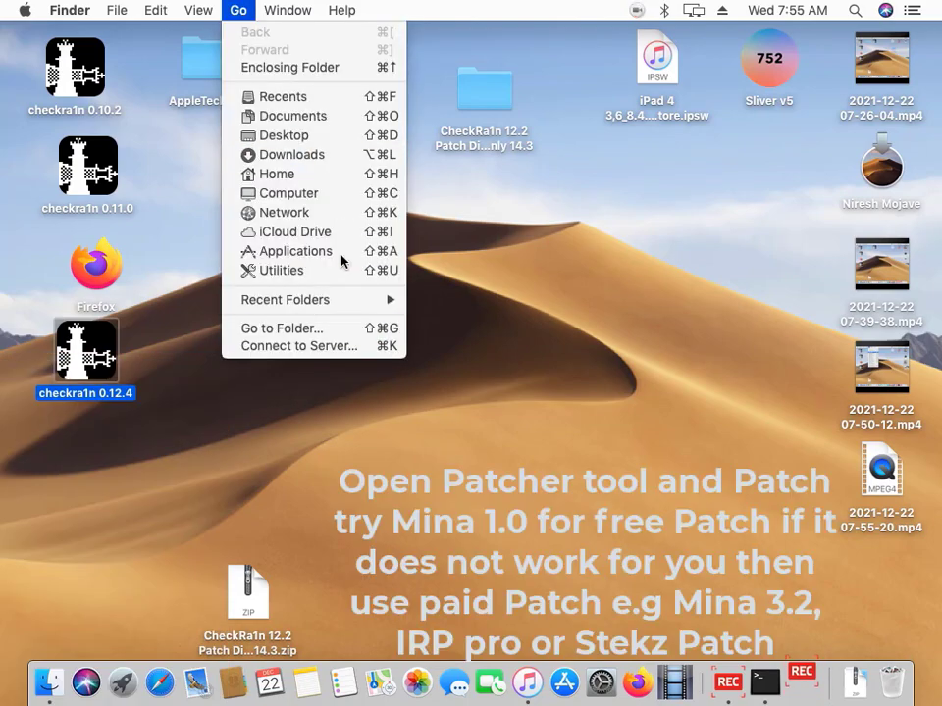
left_click(338, 253)
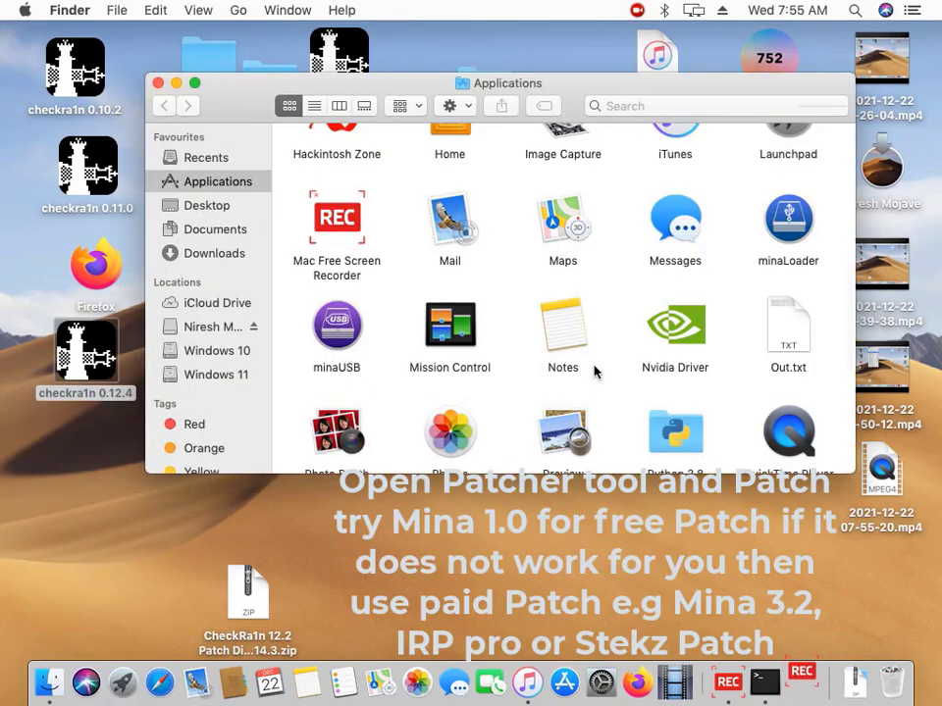
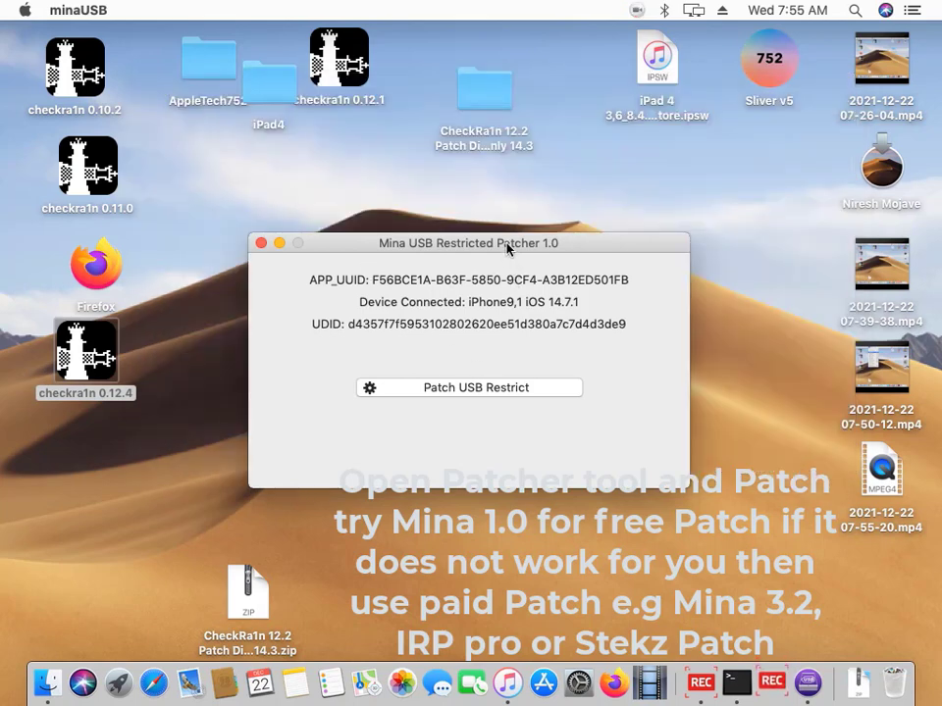
- Patch the connected iPhone's USB restriction with Mina USB Restricted Patcher 1.0, and close the patcher
left_click_drag(508, 247, 521, 221)
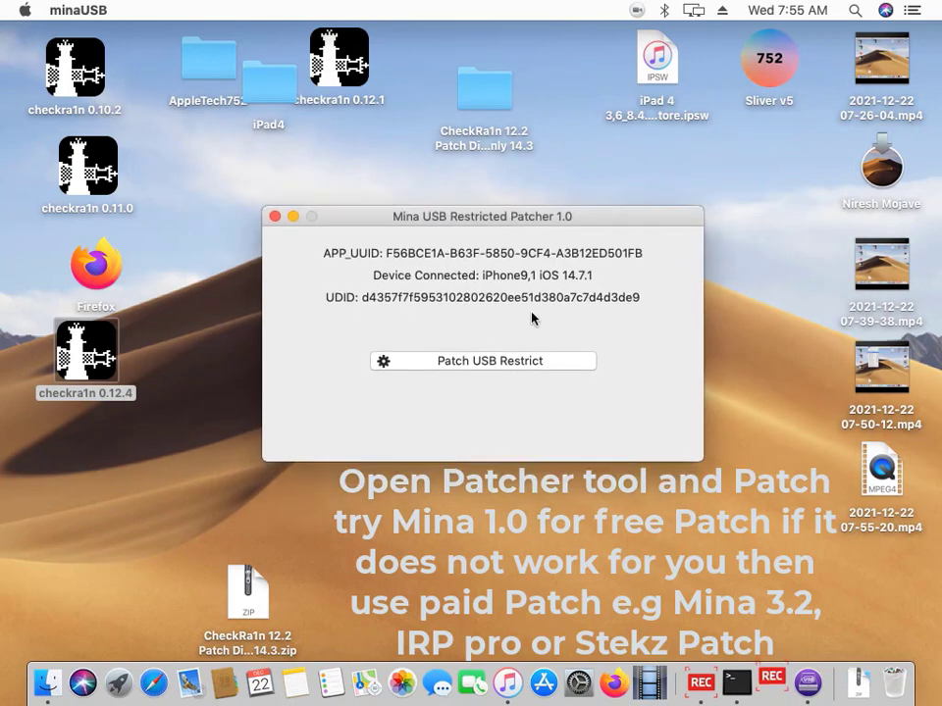
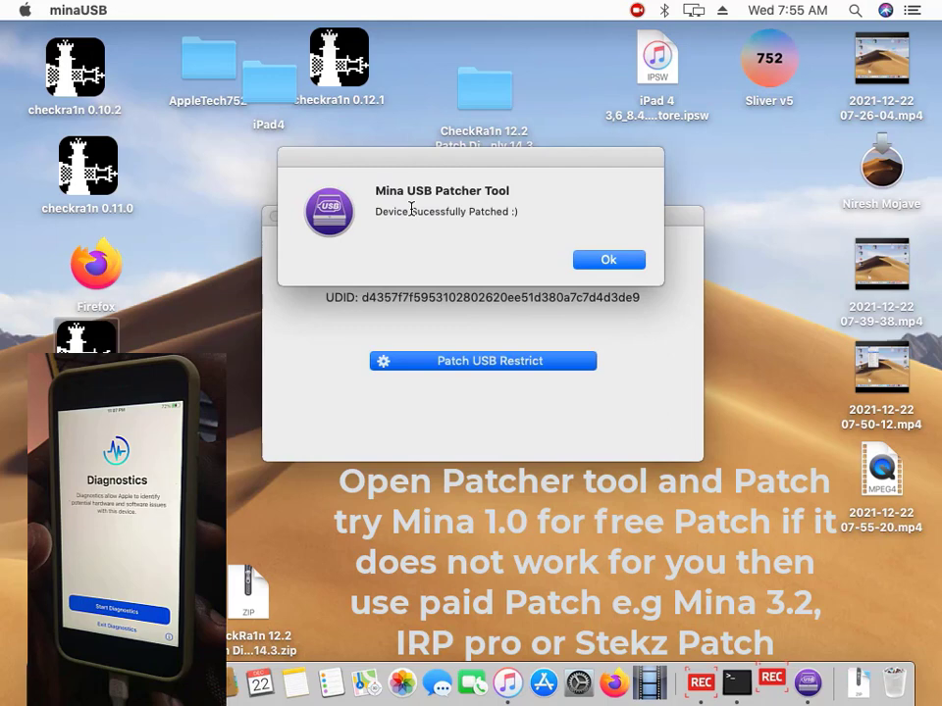
key("Return")
left_click(275, 217)
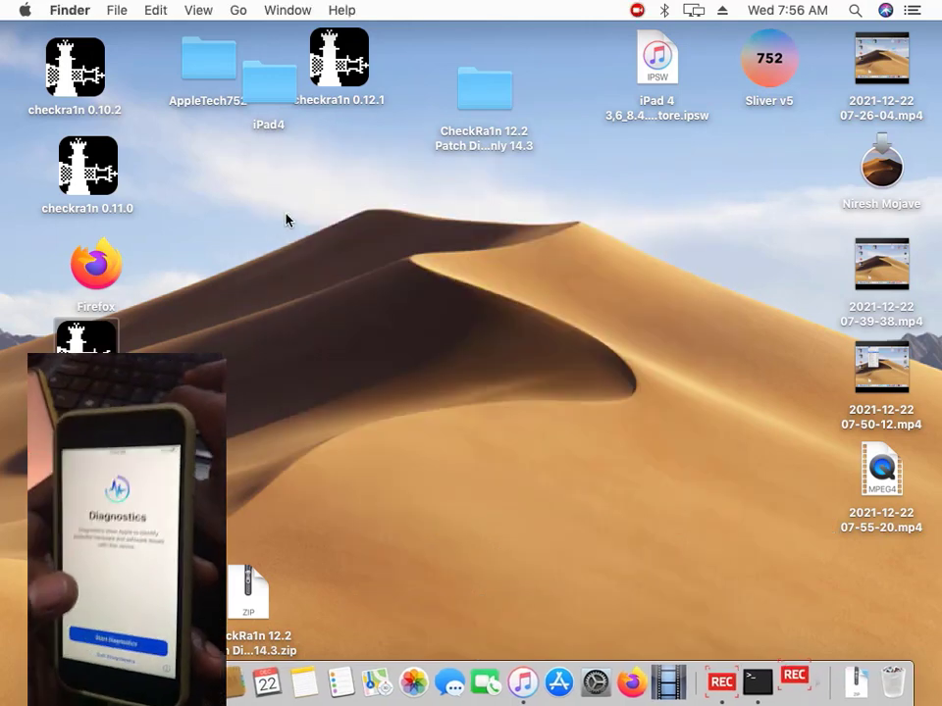
- Launch checkra1n 0.12.4 from the desktop and enable Allow untested iOS/iPadOS/tvOS versions, leaving Safe Mode and Skip A11 BPR check off
double_click(86, 363)
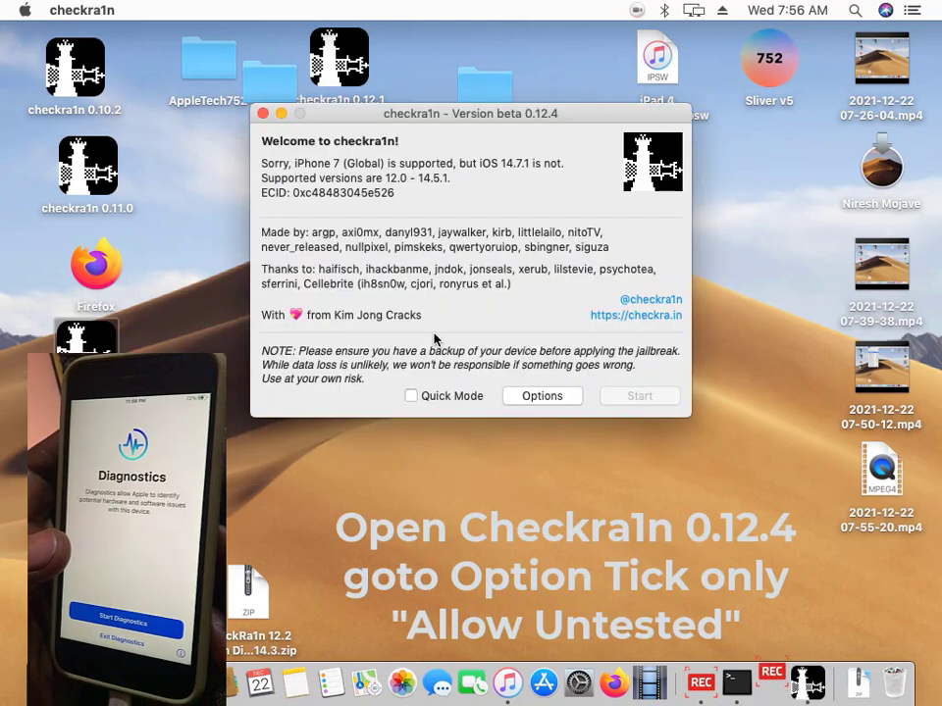
left_click(512, 398)
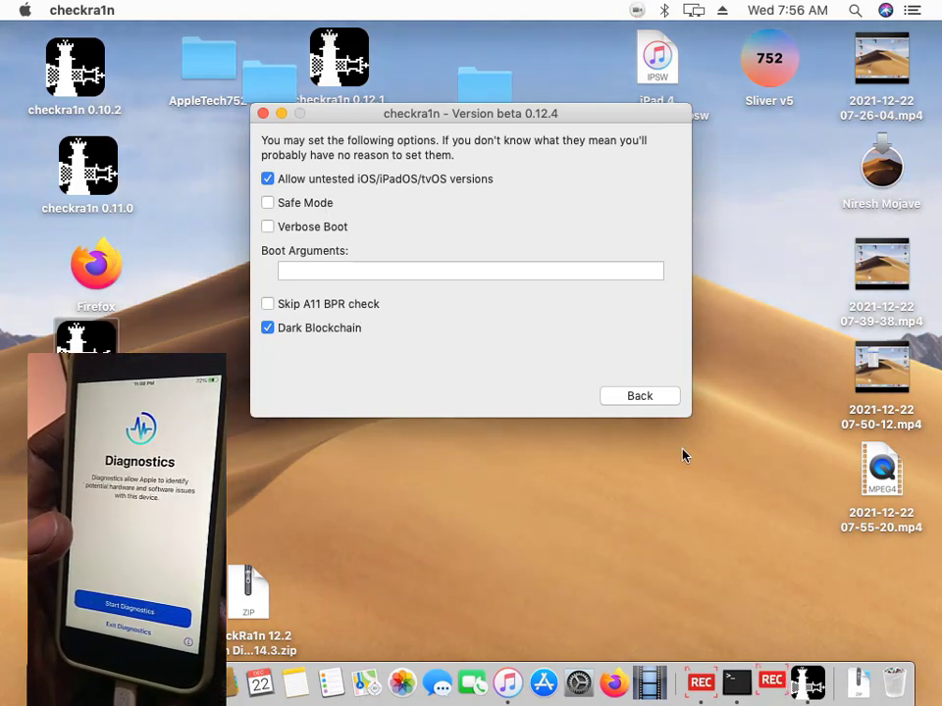
left_click(659, 397)
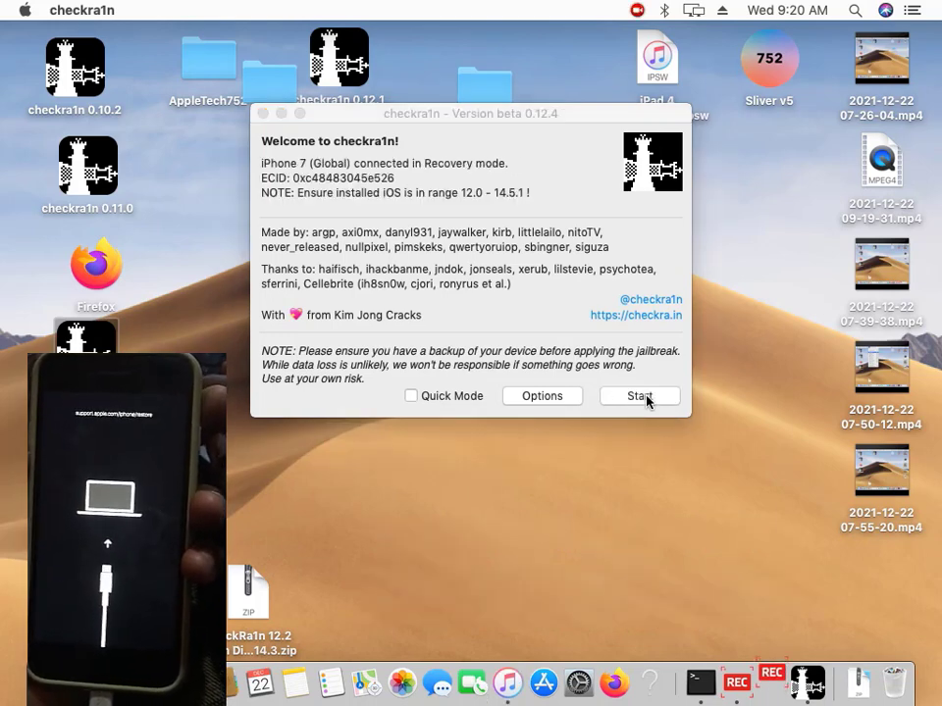
- Jailbreak the iPhone through the guided DFU procedure, cancelling the iTunes update check and declining the iPhone software update
left_click(646, 401)
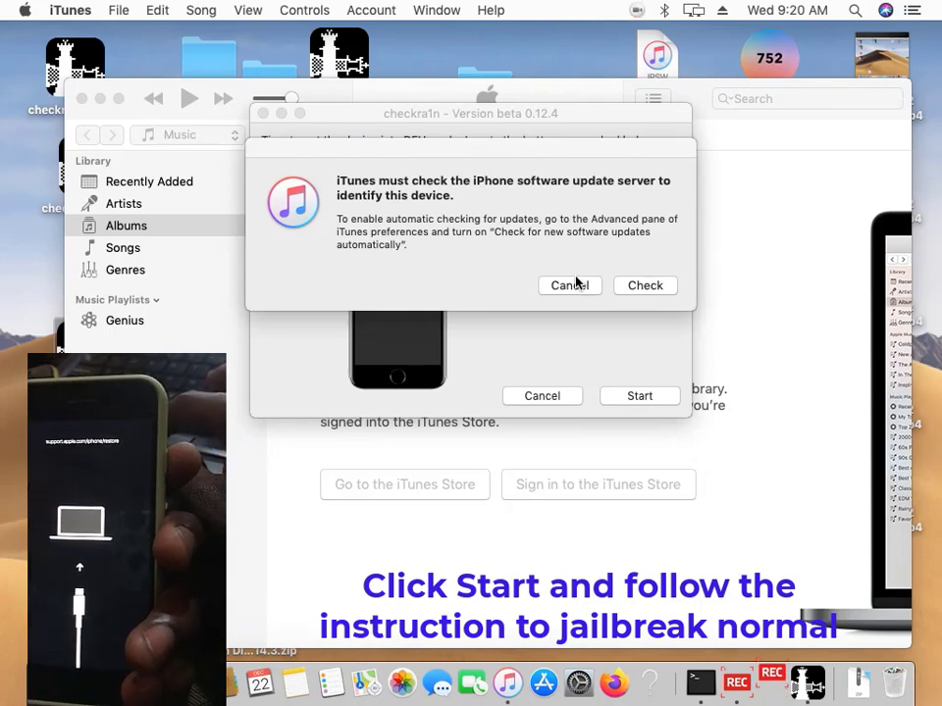
left_click(582, 336)
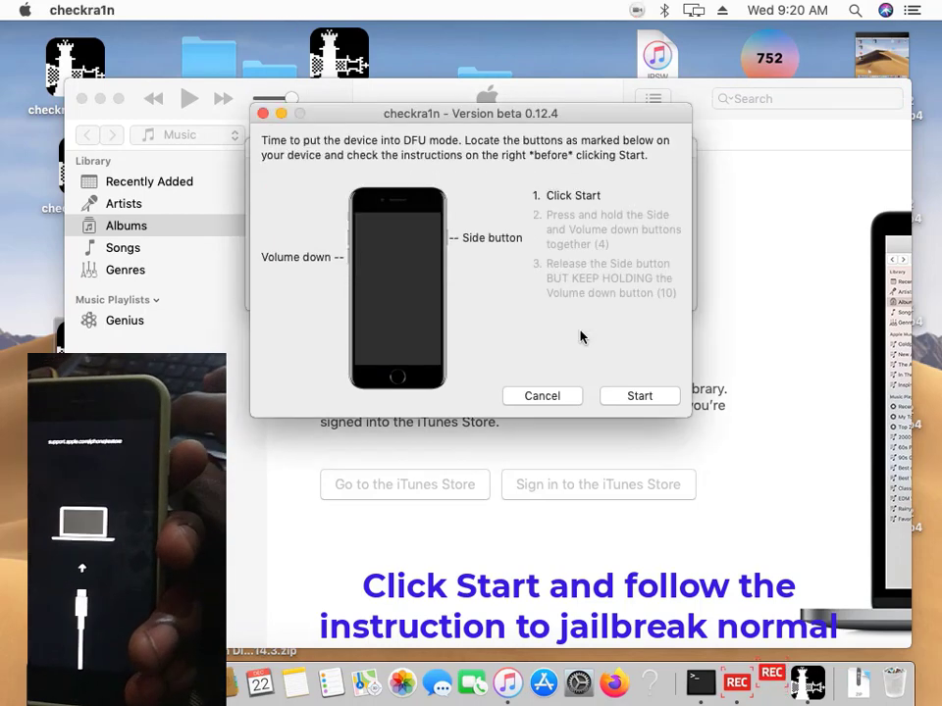
left_click(638, 396)
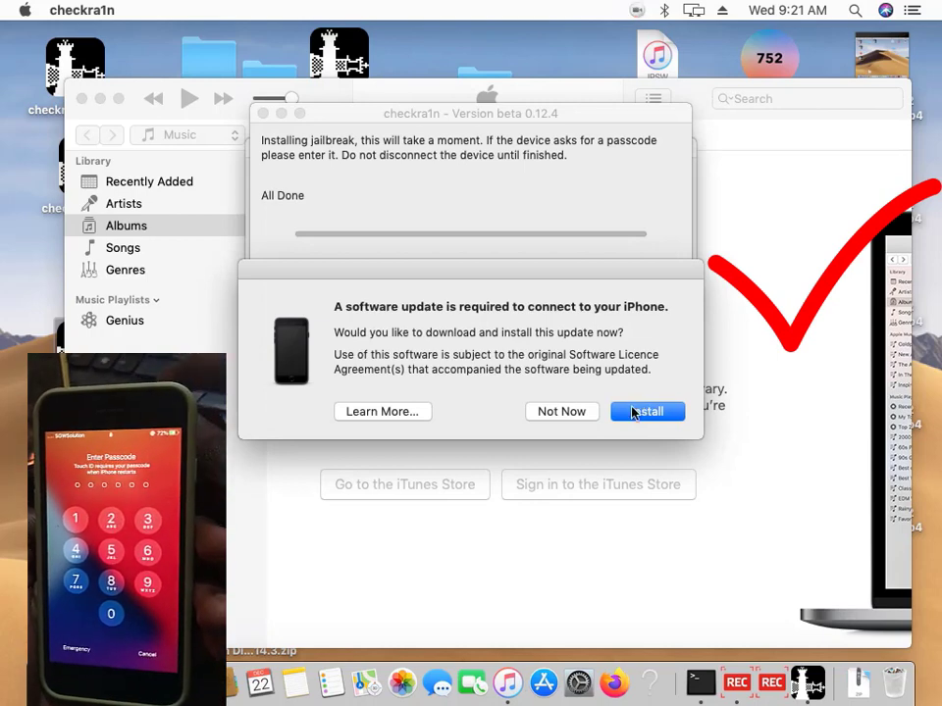
left_click(566, 412)
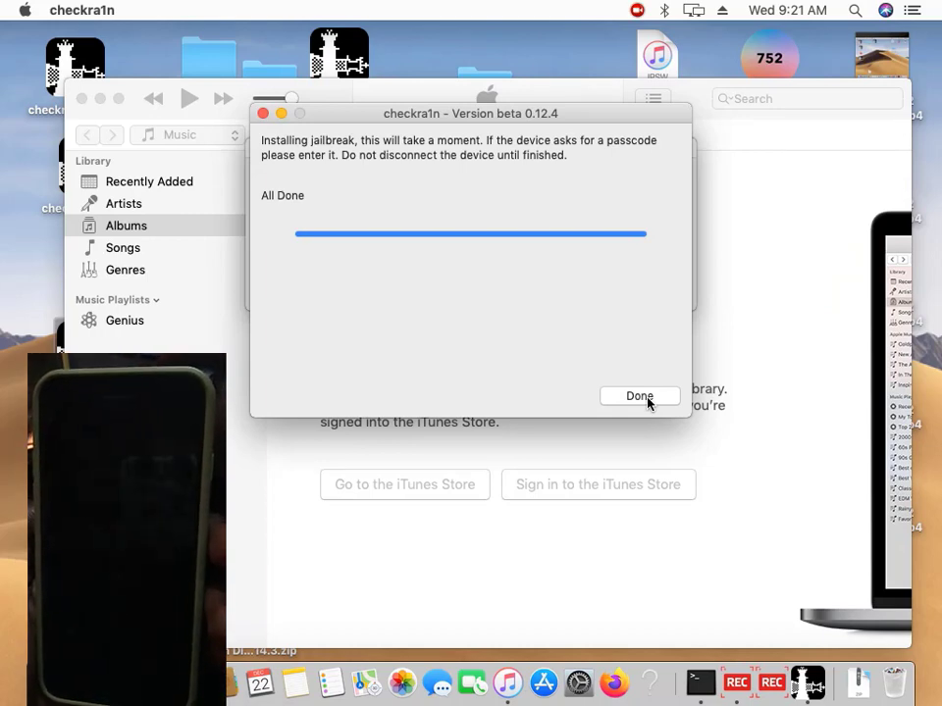
left_click(640, 397)
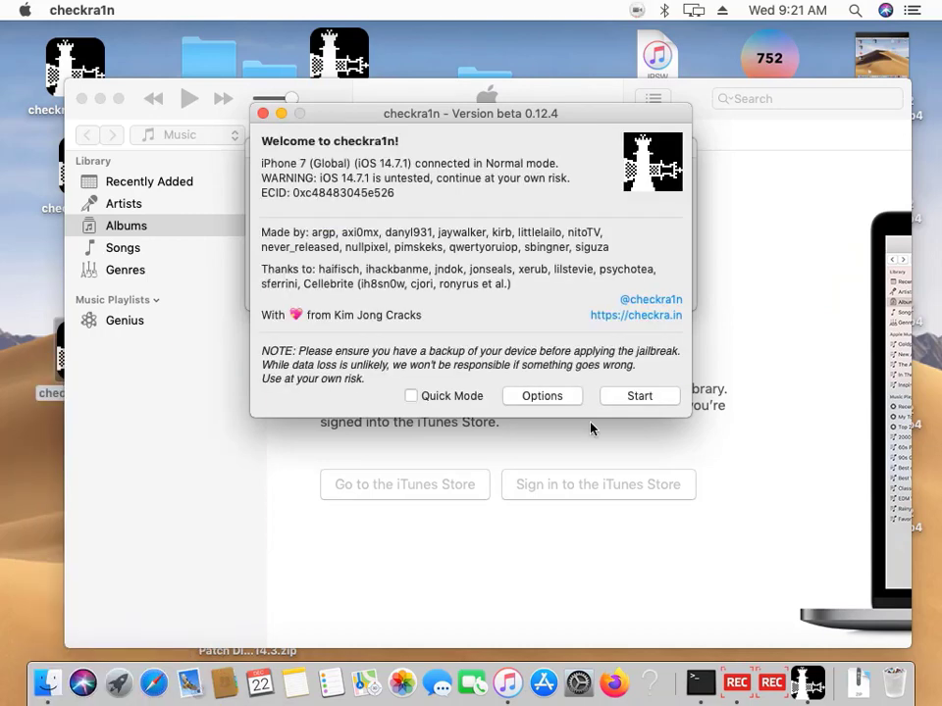